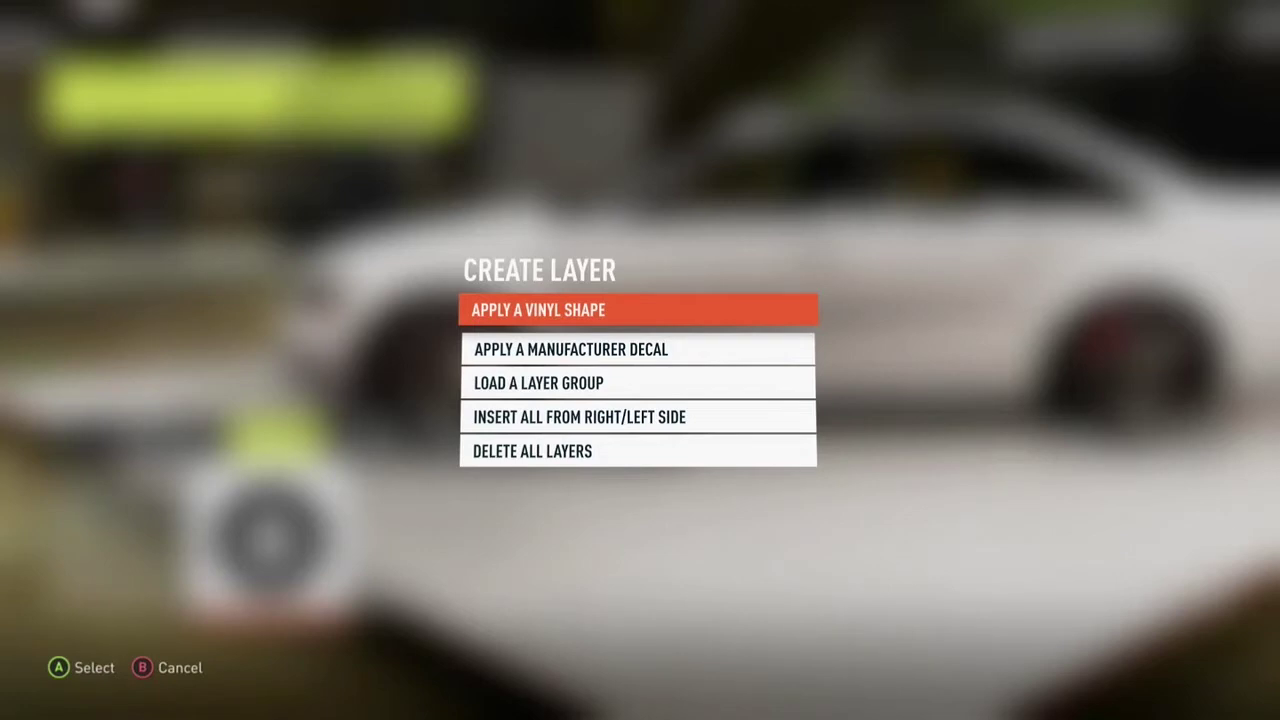
Review the options for creating a layer and choose to apply a vinyl shape
key("Down")
key("Down")
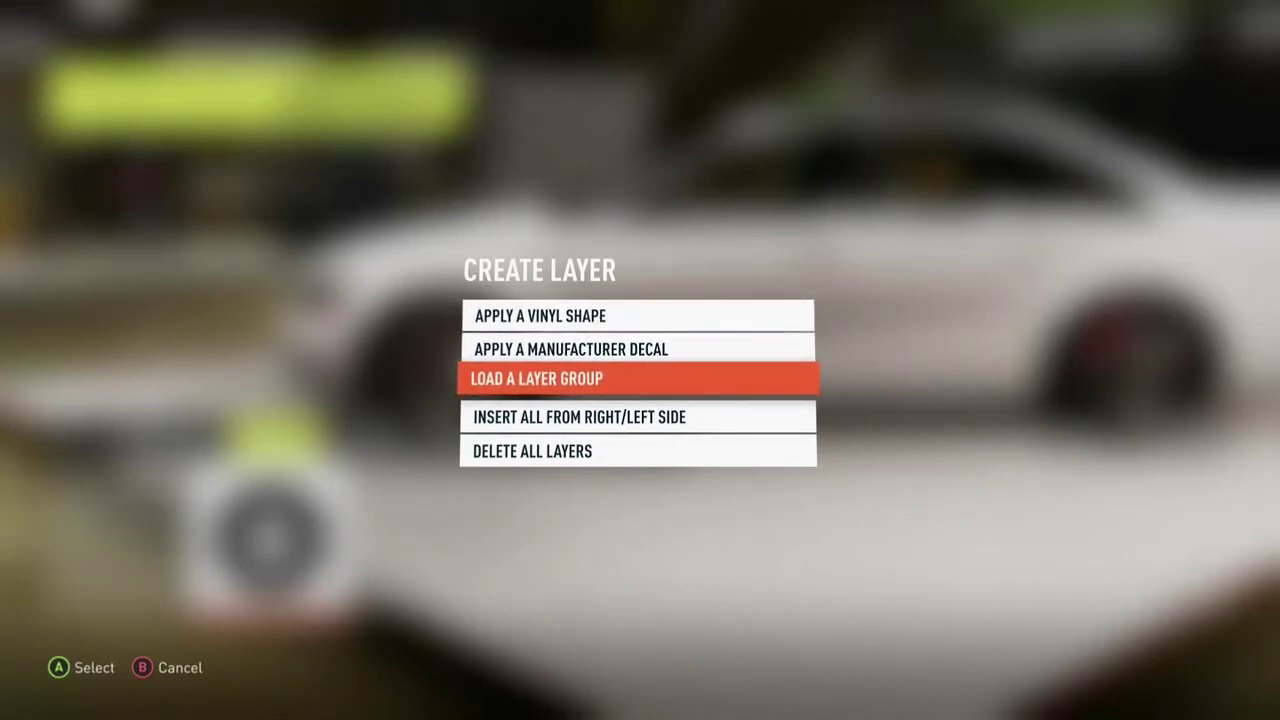
key("Down")
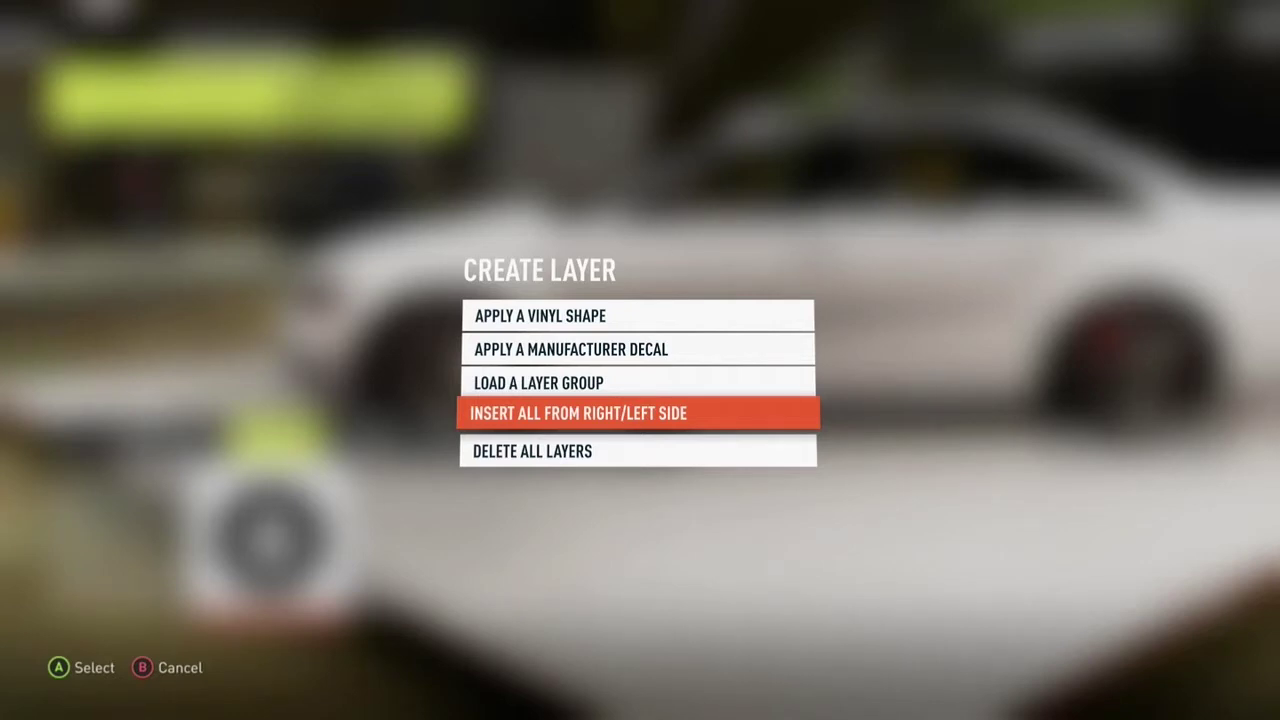
key("Down")
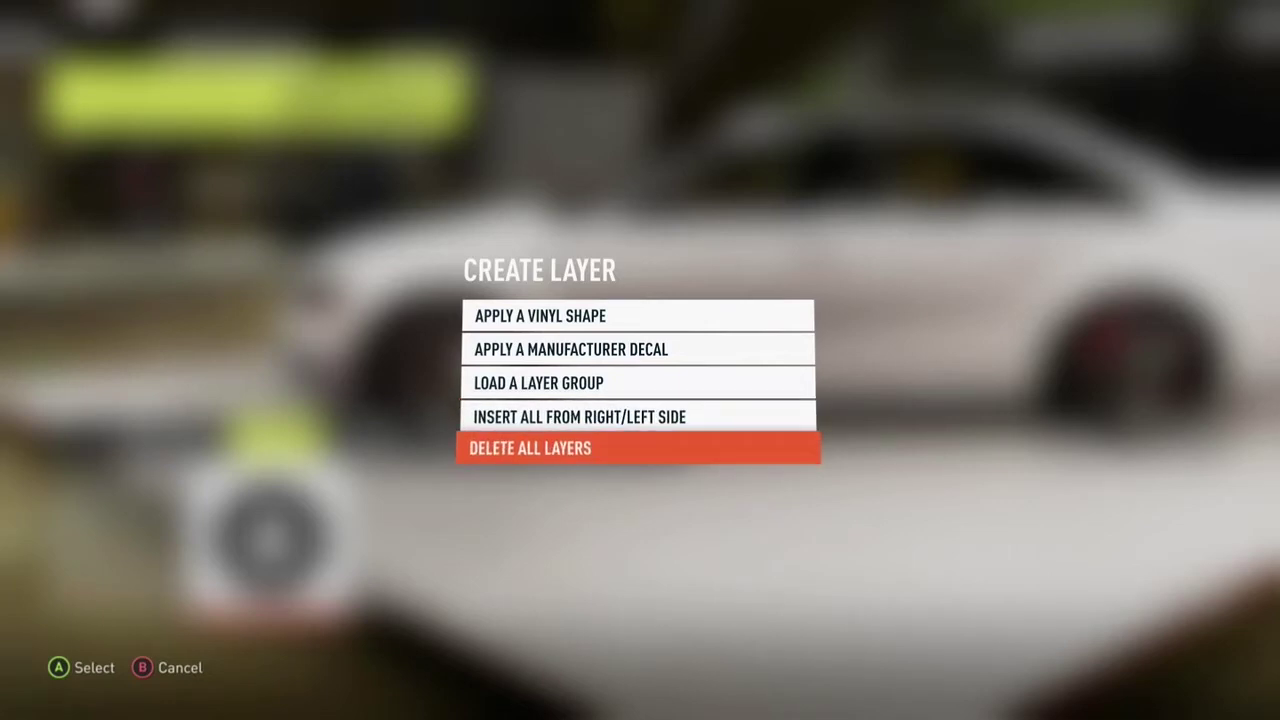
key("Up")
key("Up")
key("Up")
key("Up")
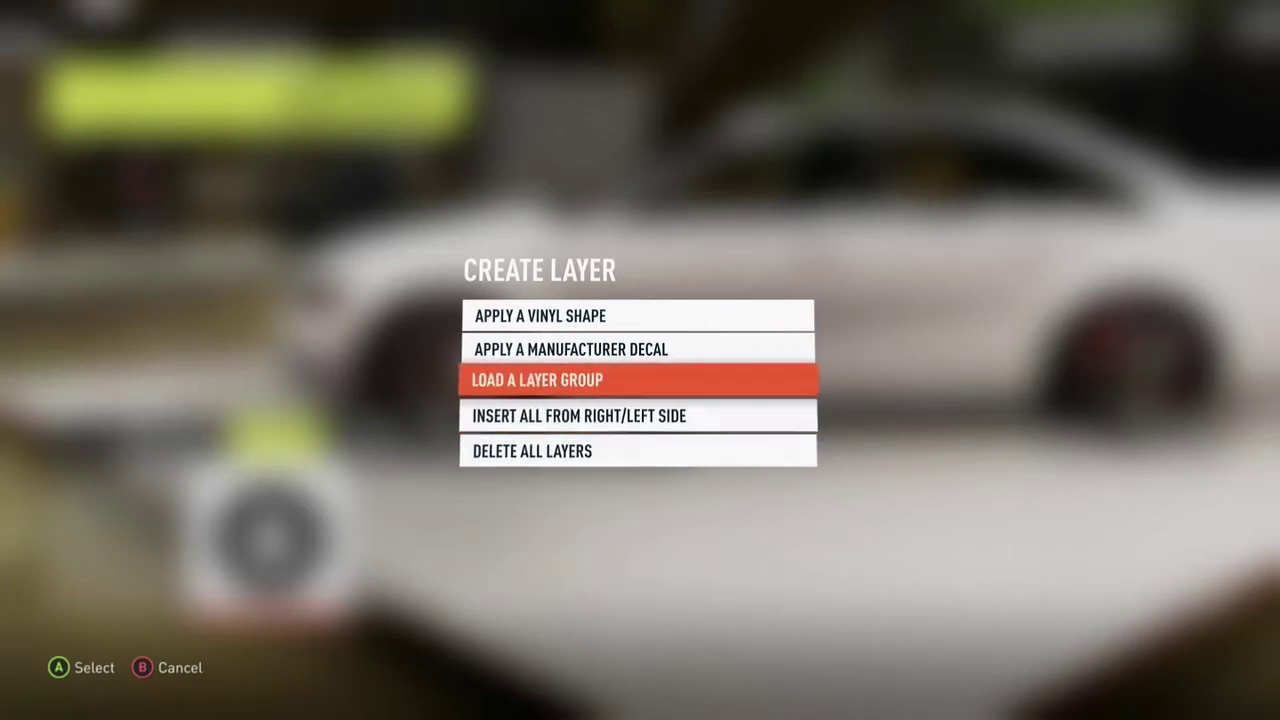
key("Return")
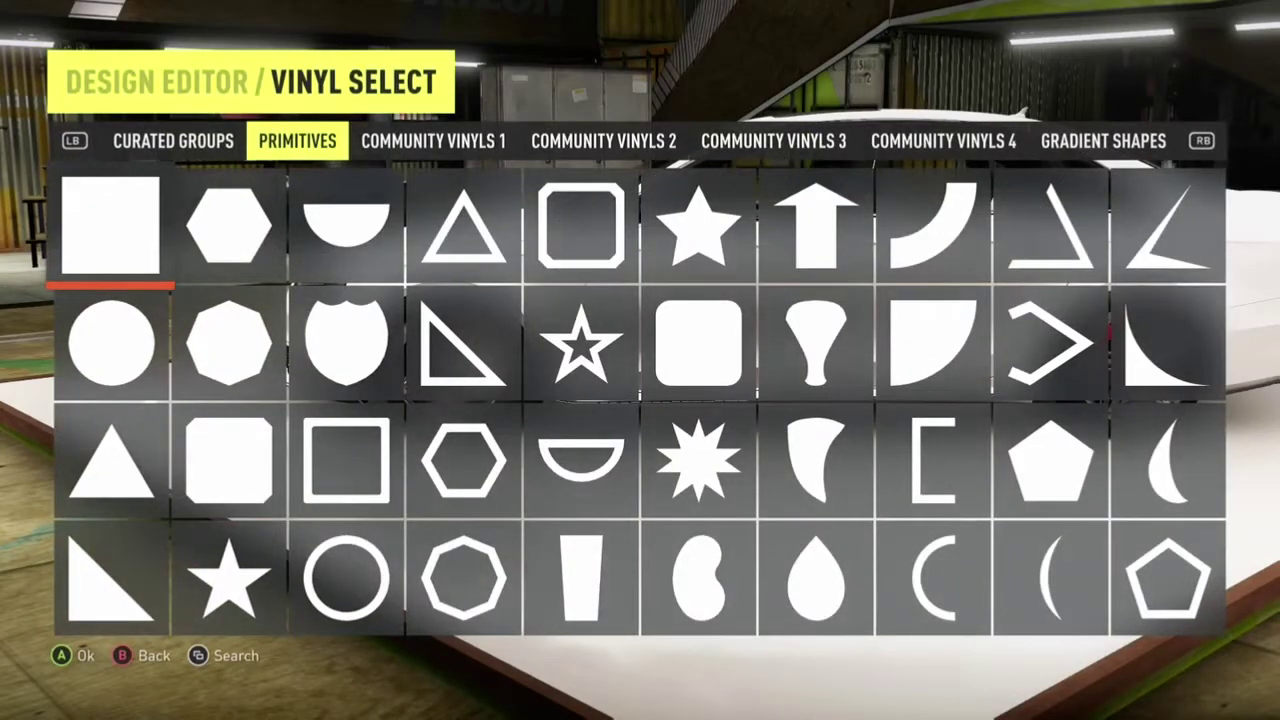
Browse the vinyl shape categories, including Curated Groups, Primitives and the Community Vinyls sets
key("Right")
key("Right")
key("Left")
key("Left")
key("e")
key("e")
key("e")
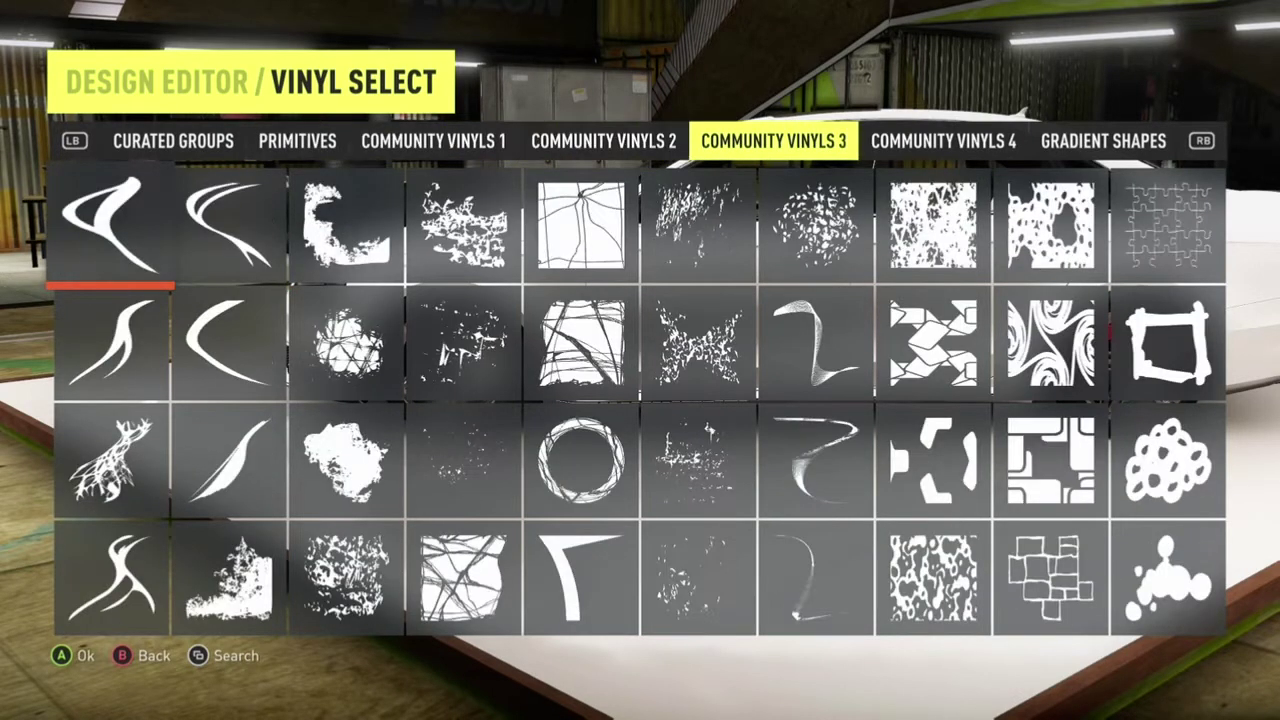
key("q")
key("q")
key("q")
key("q")
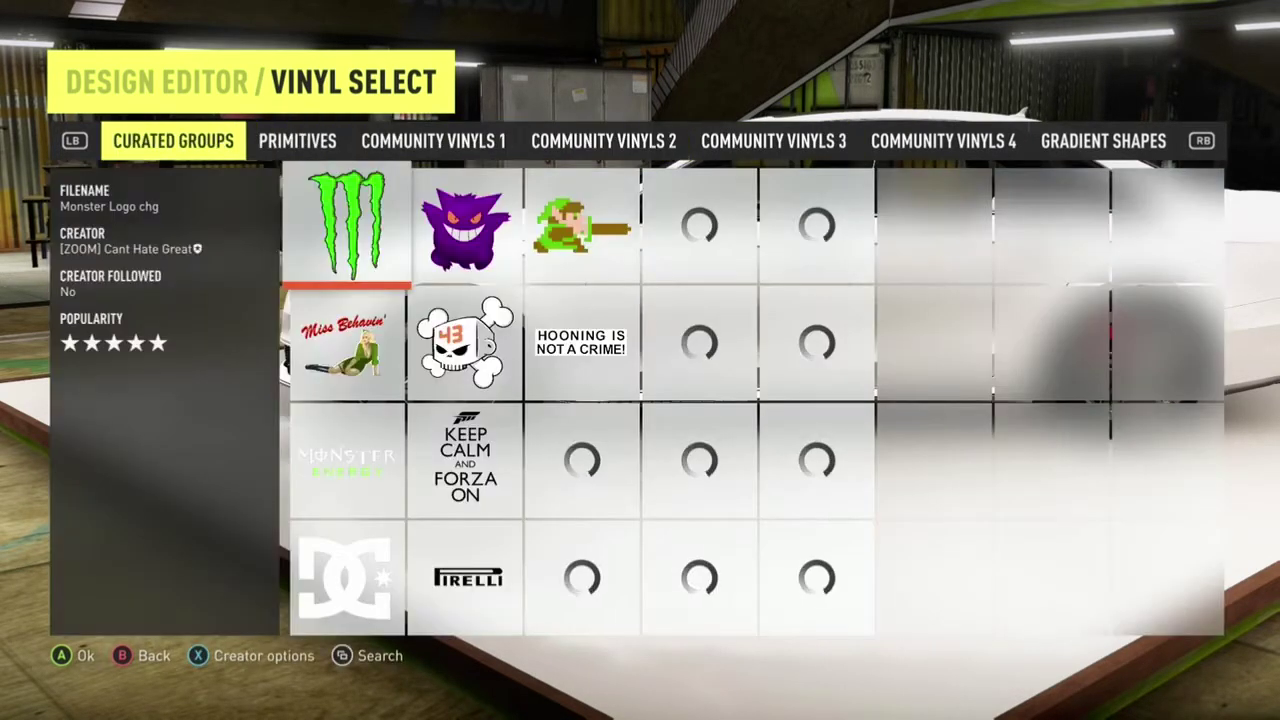
key("e")
key("q")
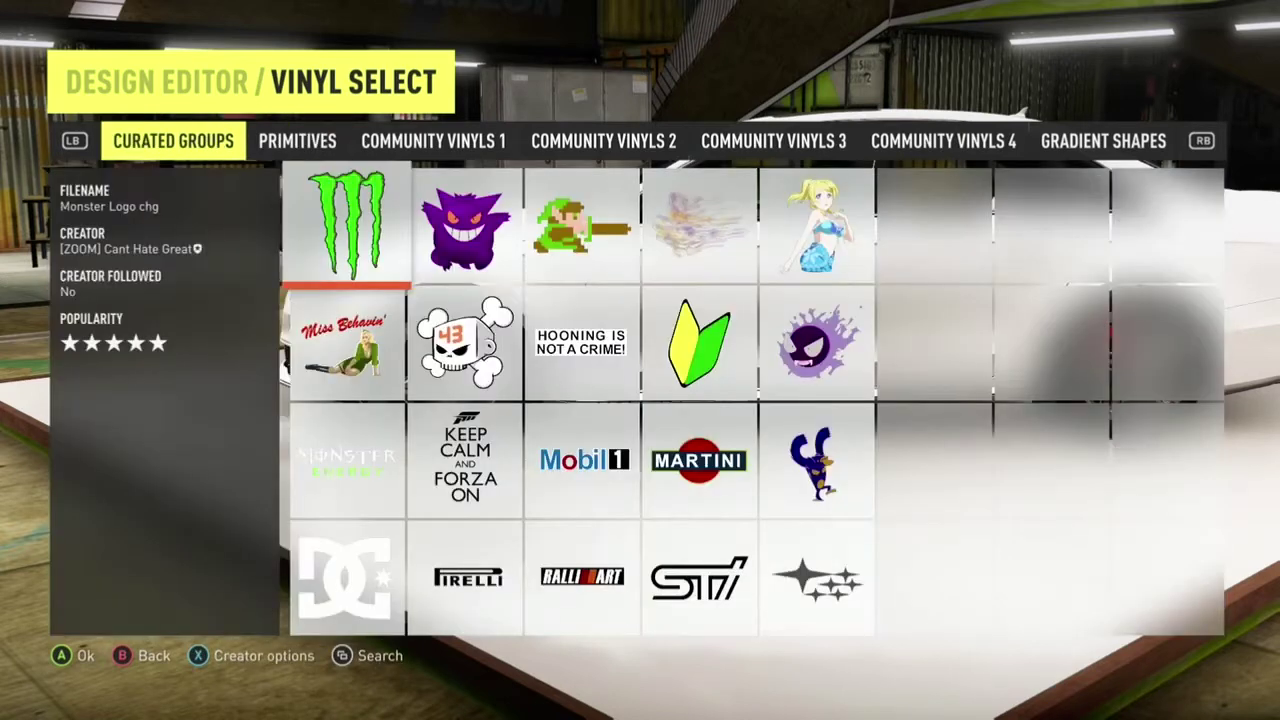
key("e")
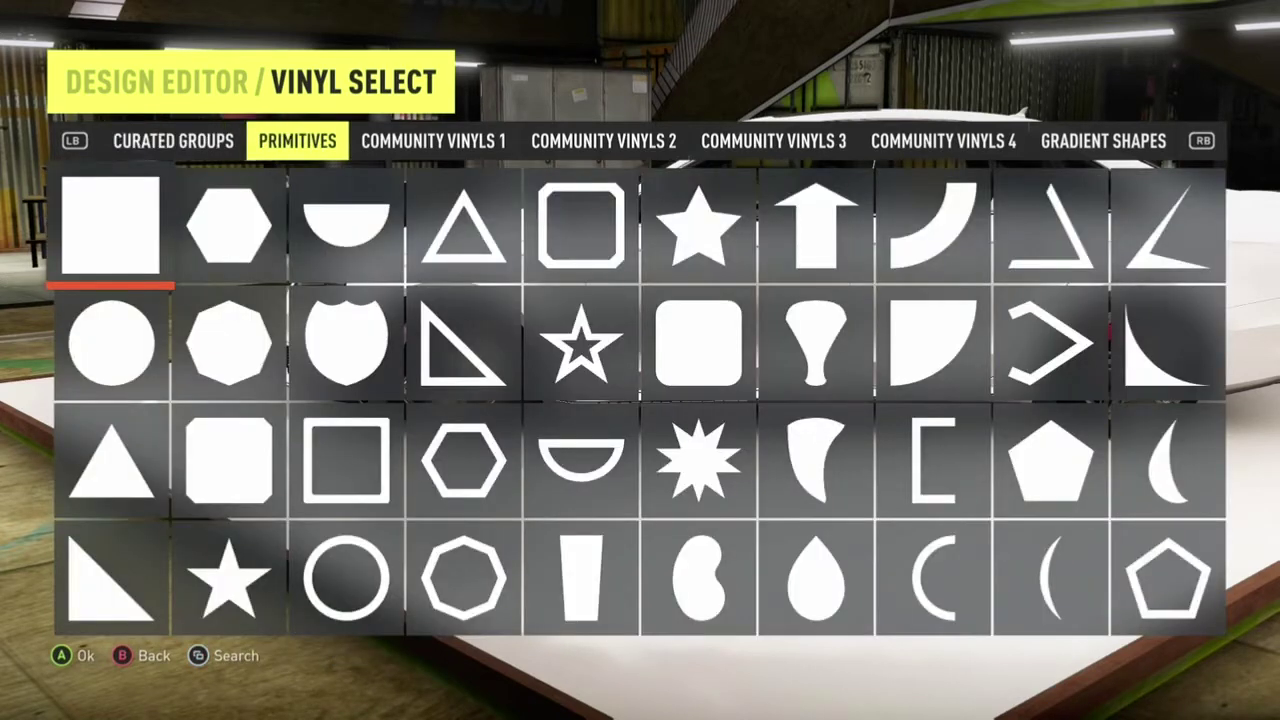
key("e")
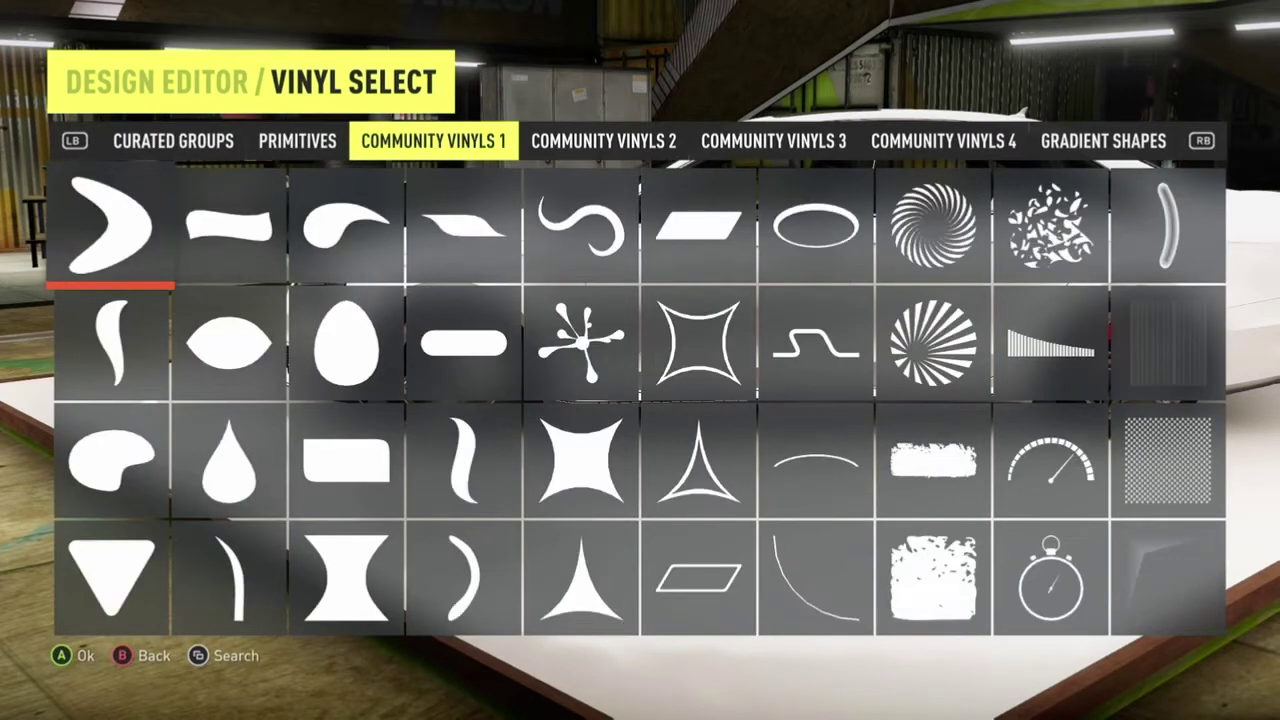
key("e")
key("e")
key("q")
key("q")
key("q")
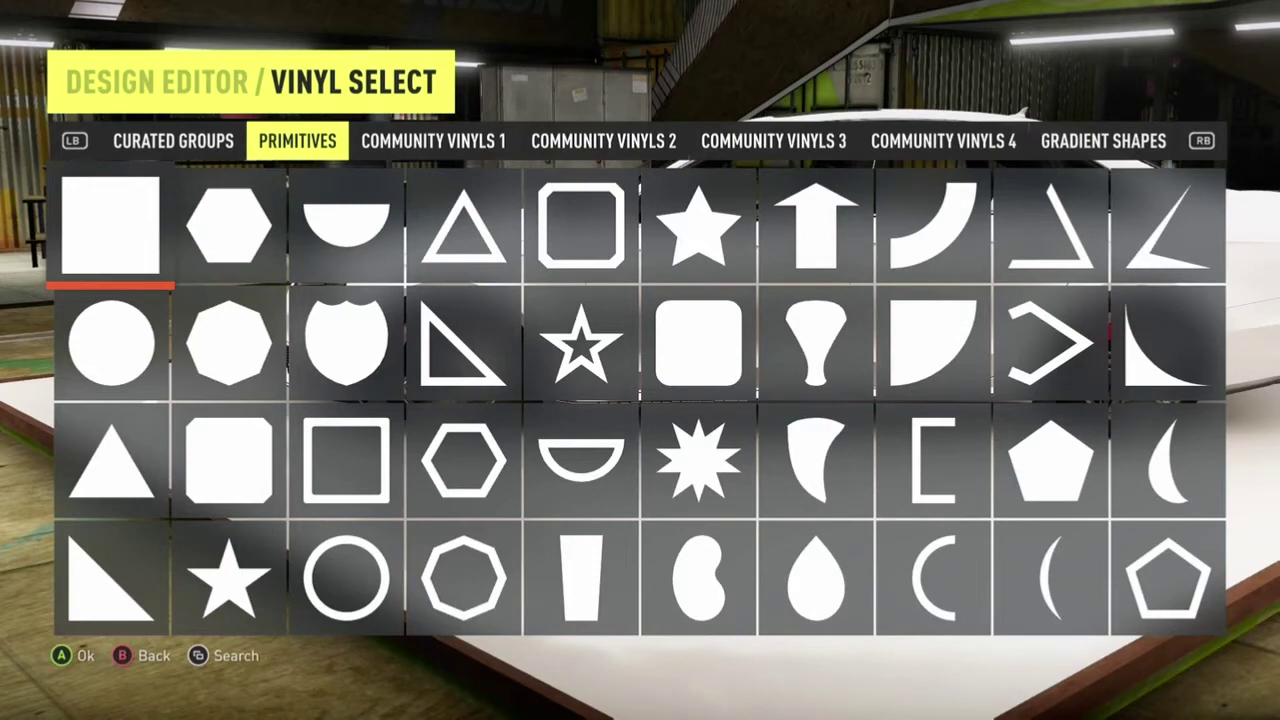
Add the solid square primitive to the car's side as a black layer
key("Return")
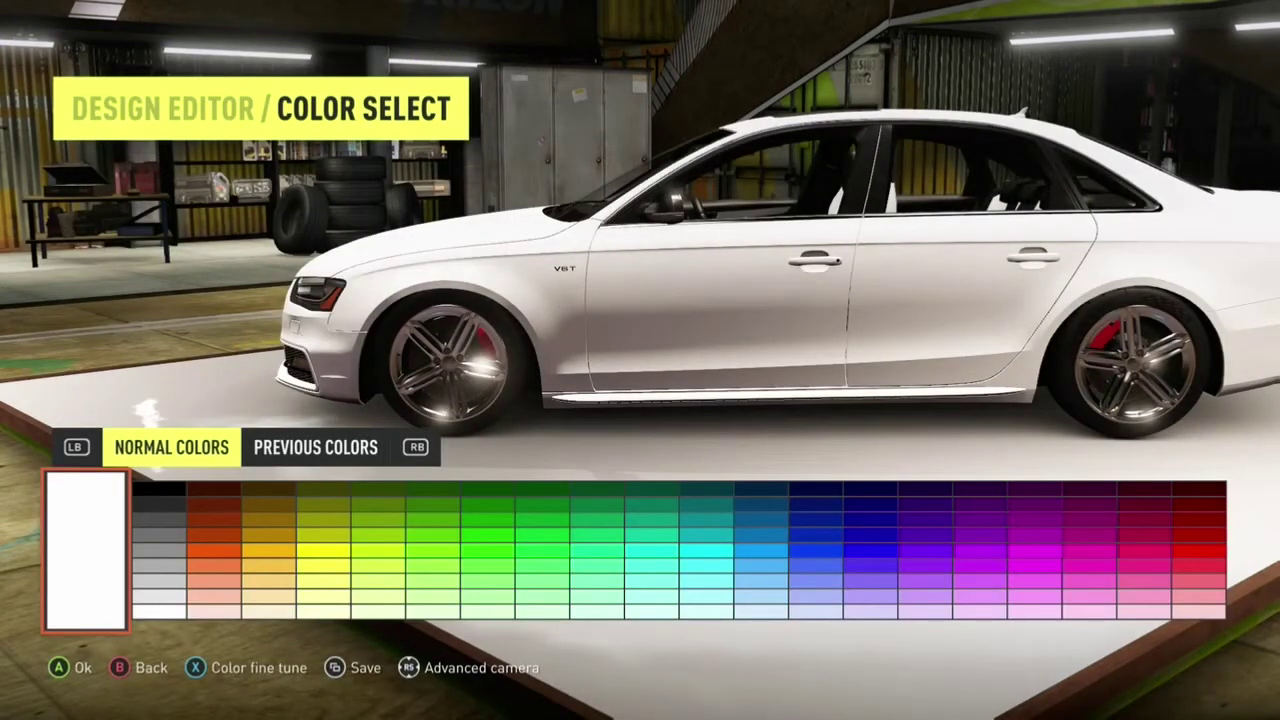
key("Right")
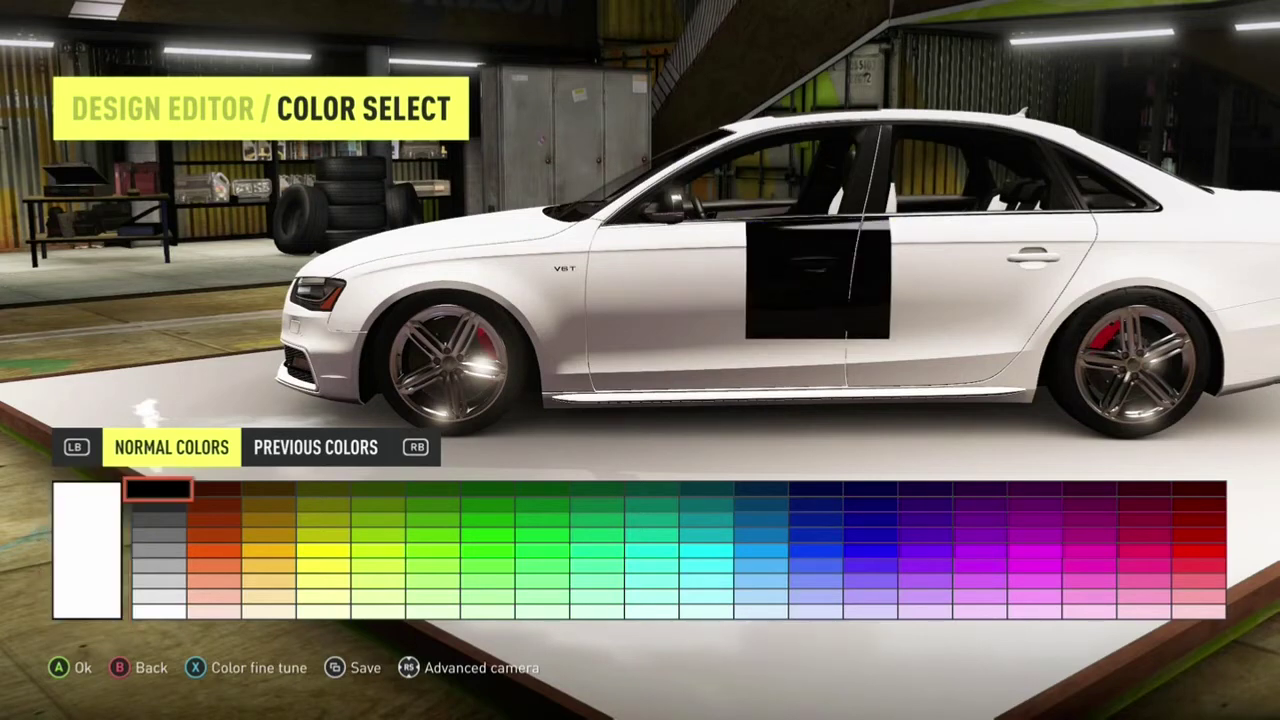
key("Return")
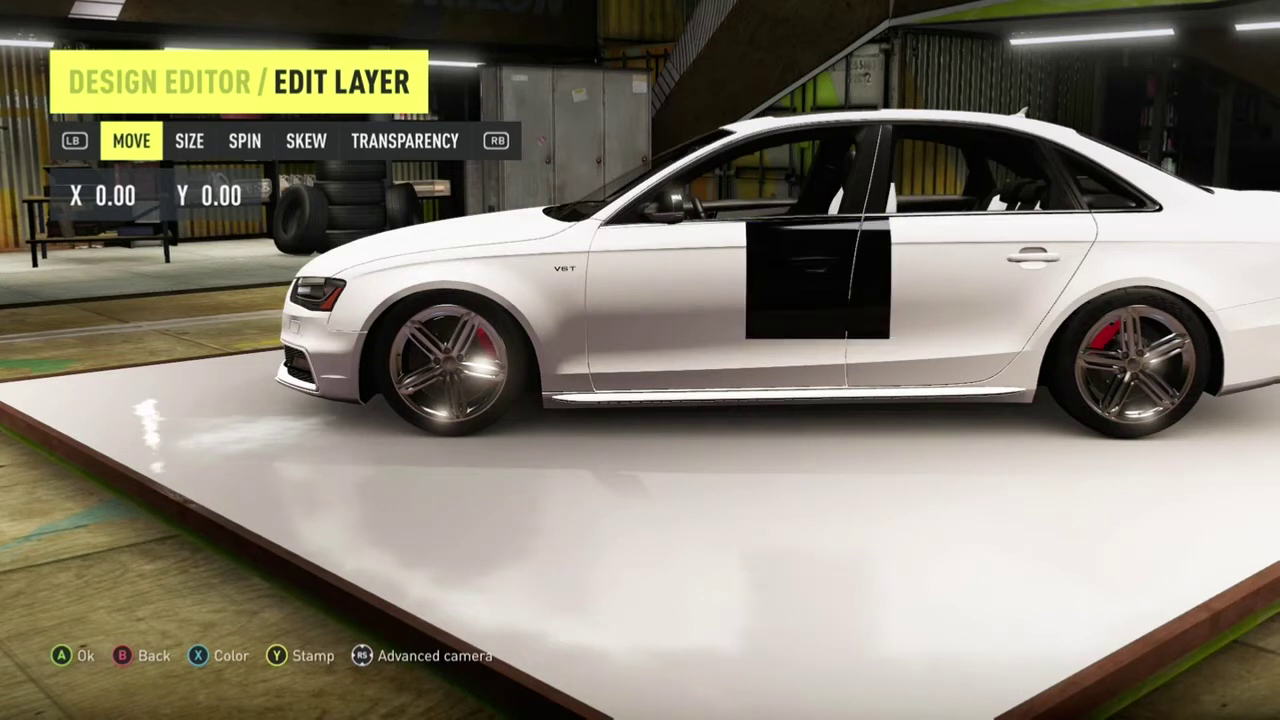
Examine the layer editing modes Move, Size, Spin, Skew and Transparency
key("Tab")
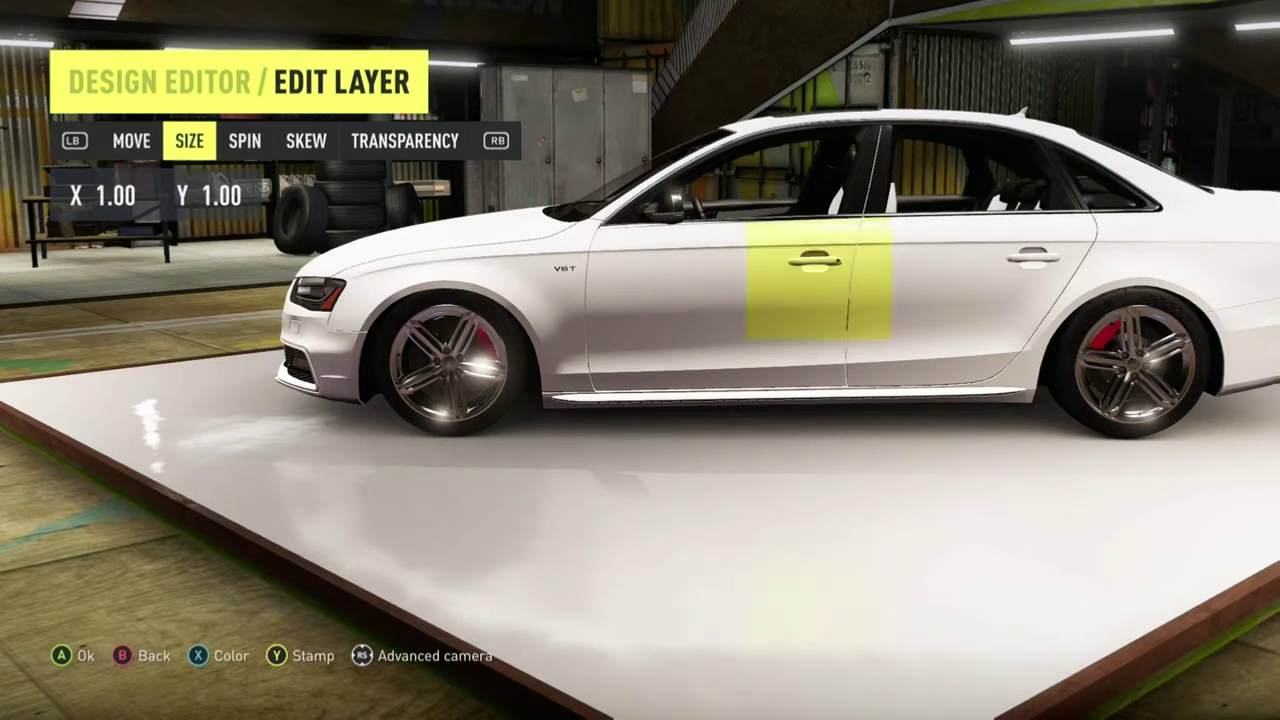
key("Tab")
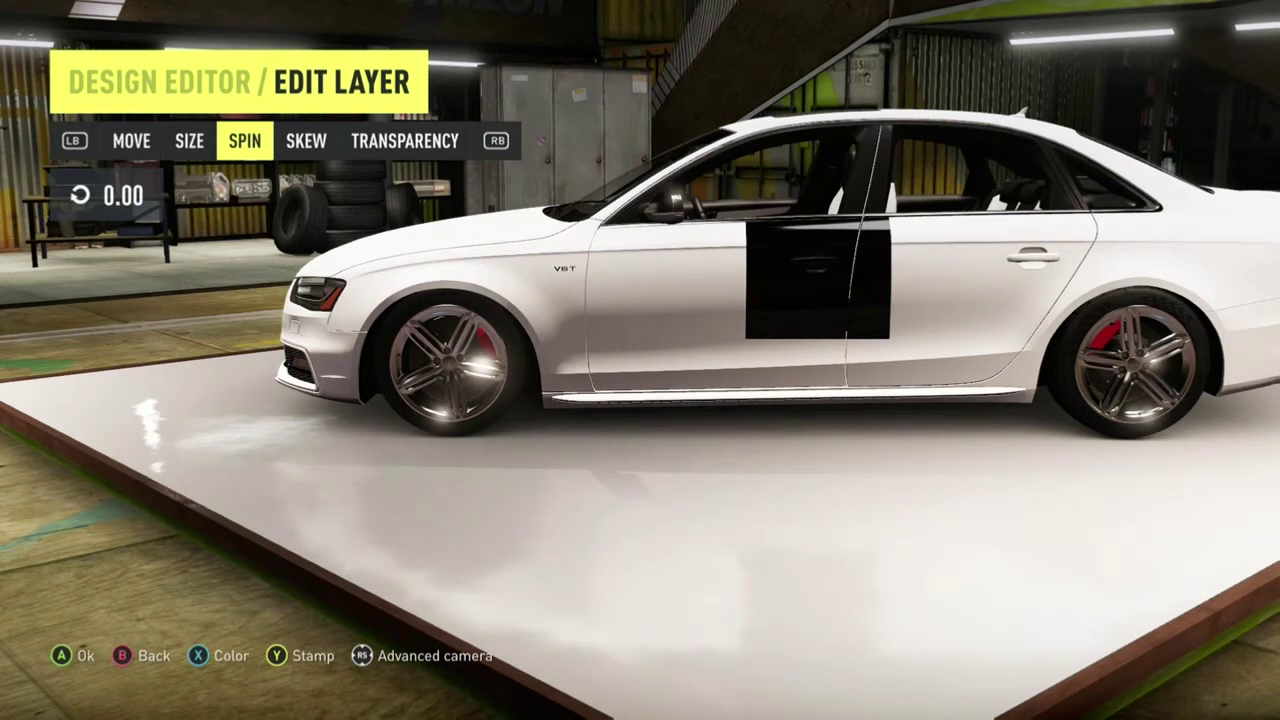
key("Tab")
key("Tab")
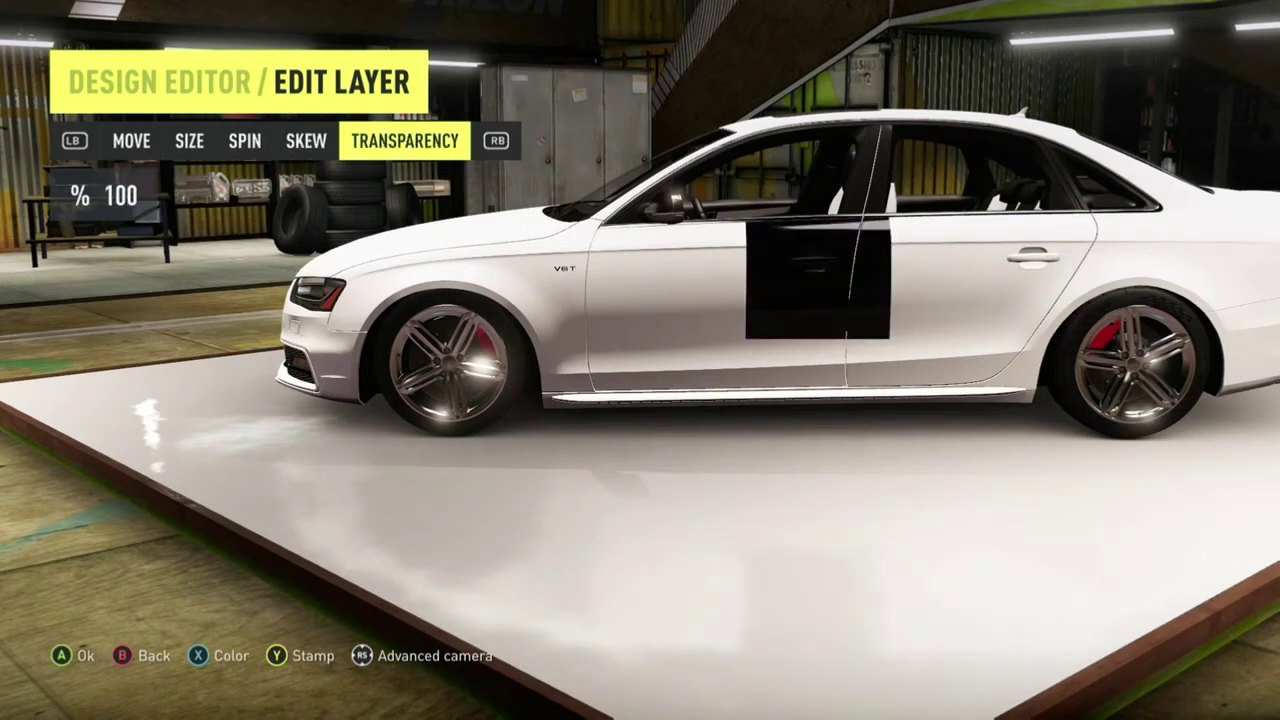
key("shift+Tab")
key("shift+Tab")
key("shift+Tab")
key("shift+Tab")
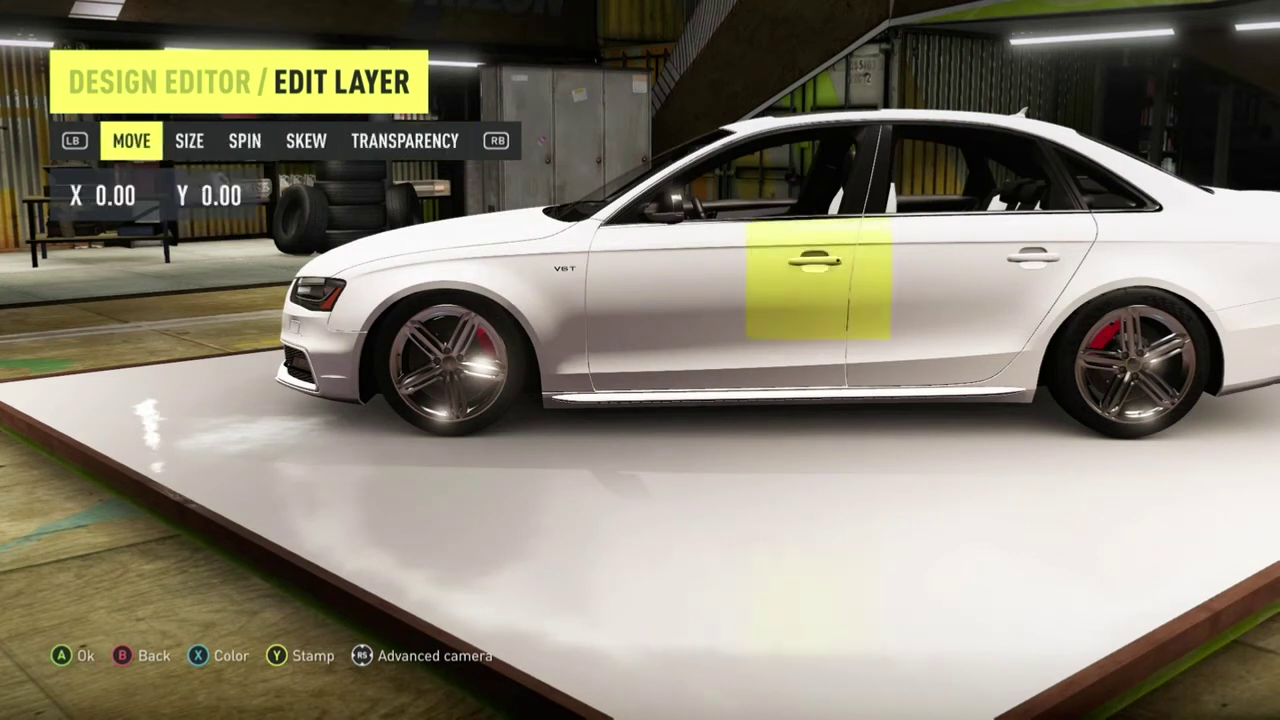
Move the black square down and forward onto the front door, to about X -55, Y -40
key("Left")
key("Down")
key("Right")
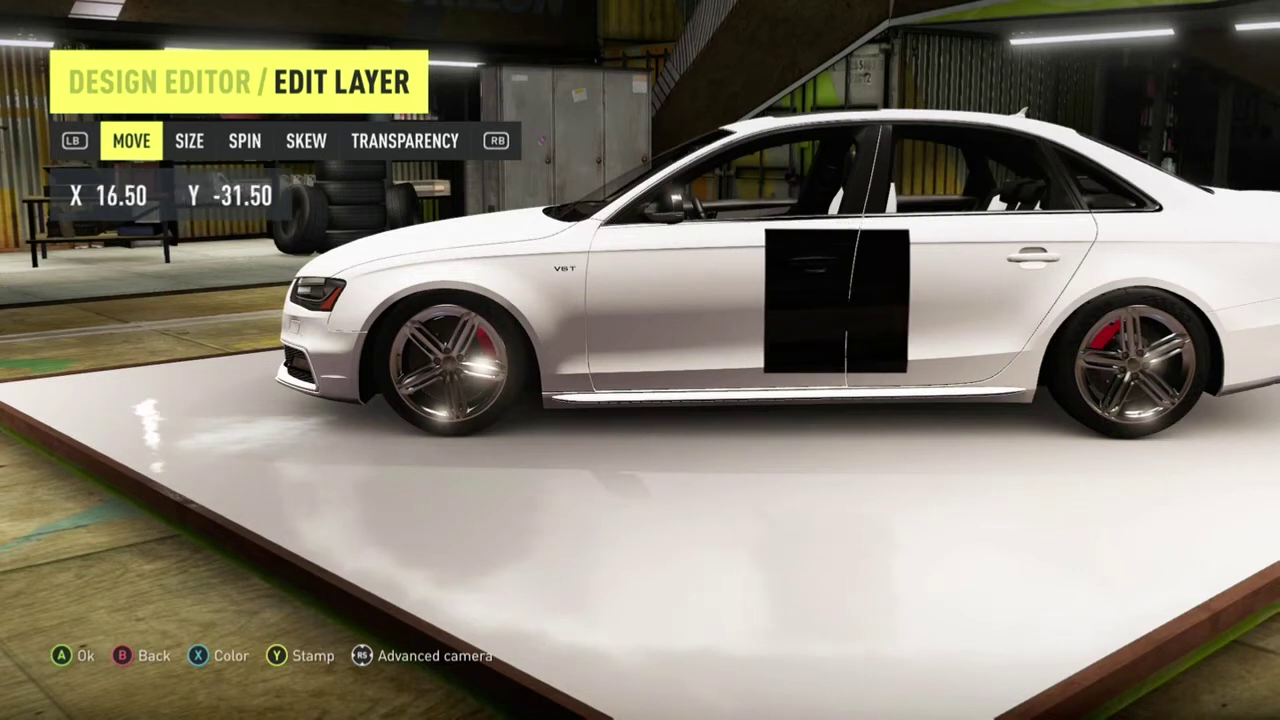
key("Left")
key("Down")
key("Left")
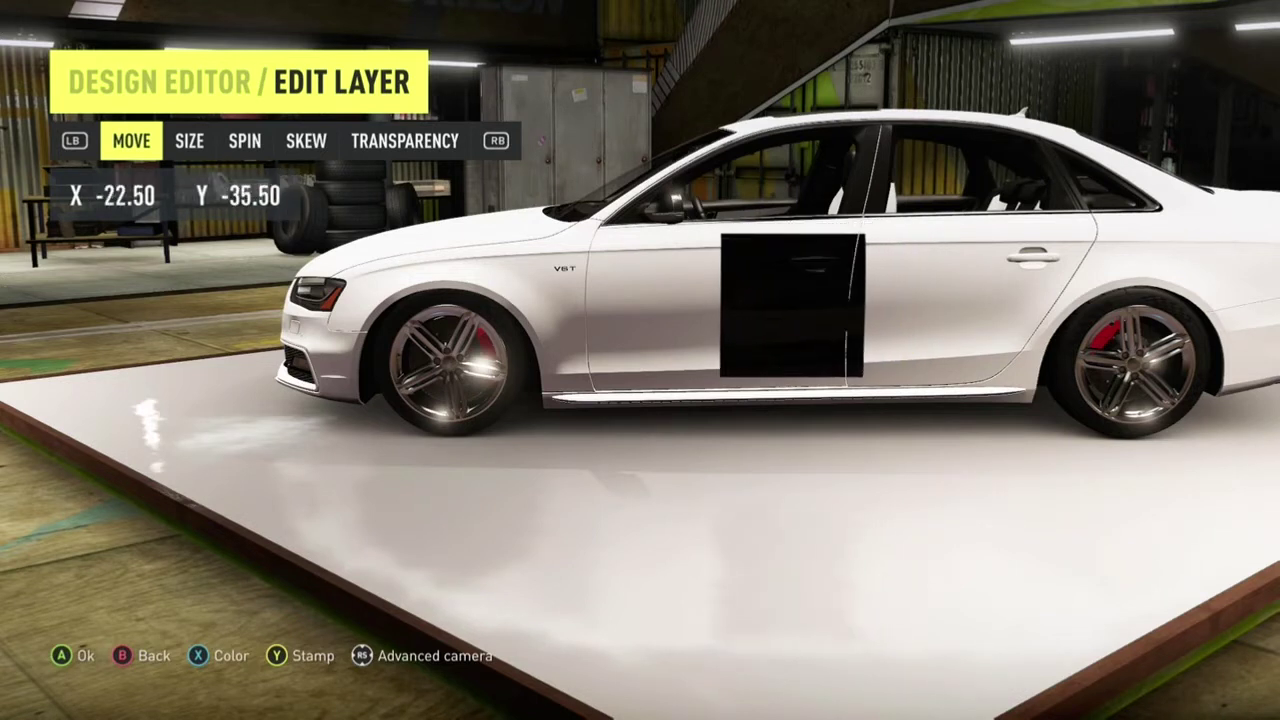
key("Right")
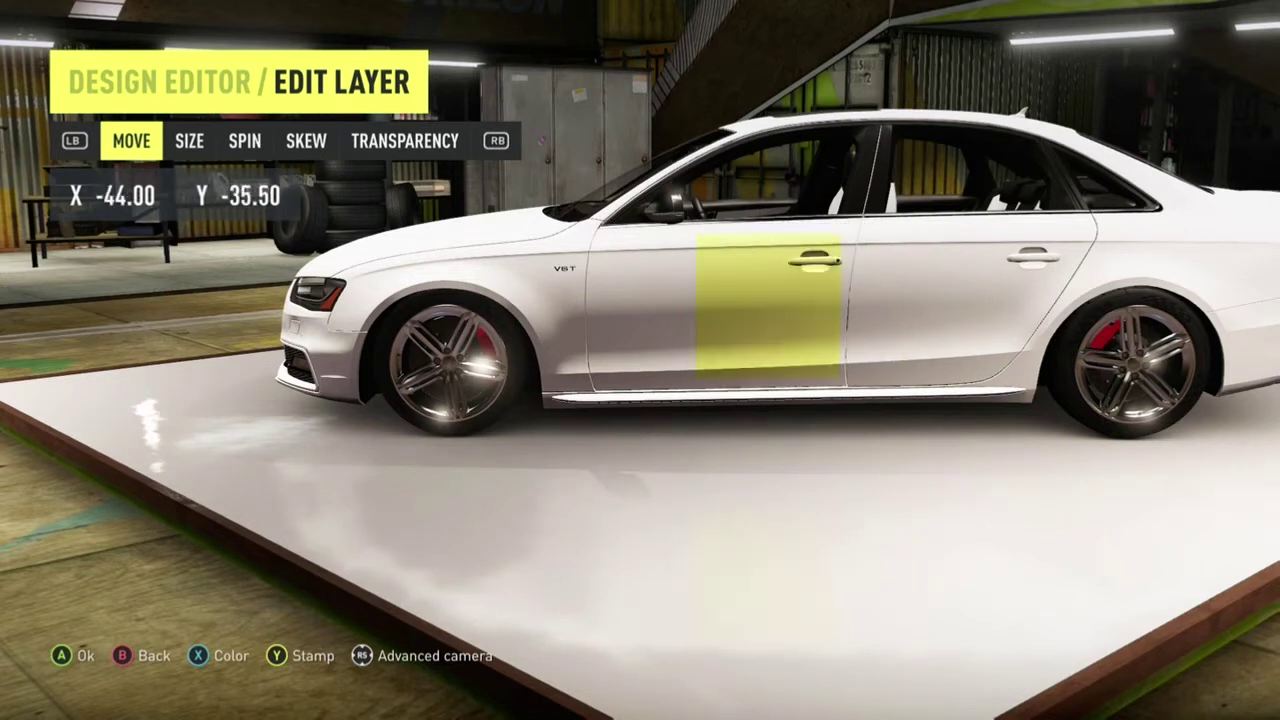
key("Left")
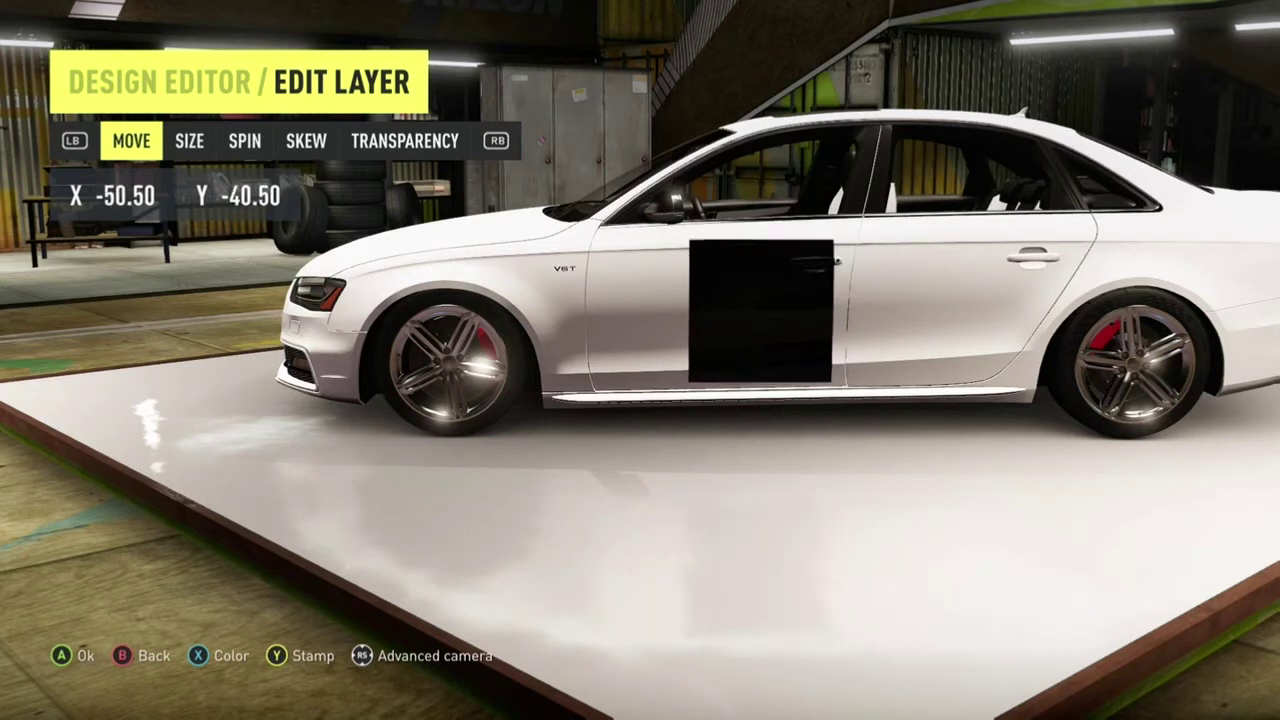
Try different widths and heights for the black square and reduce its height to a Y size of 0.57
key("Tab")
key("Right")
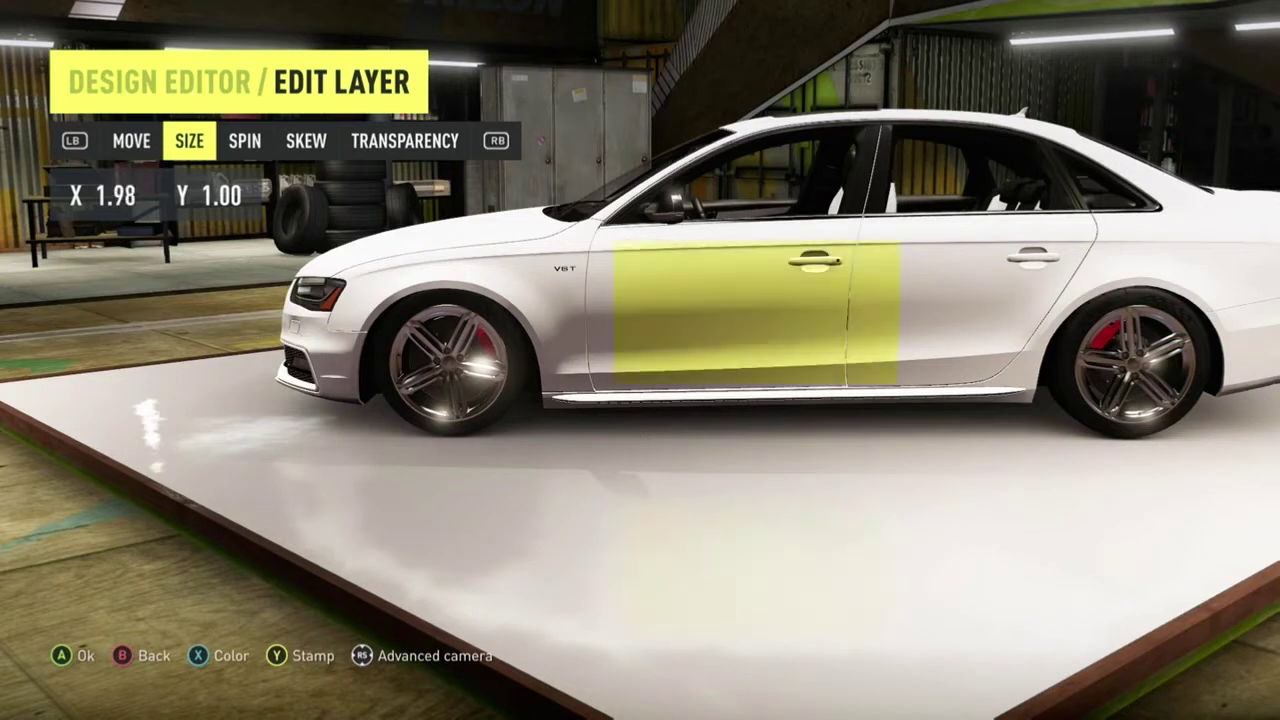
key("Left")
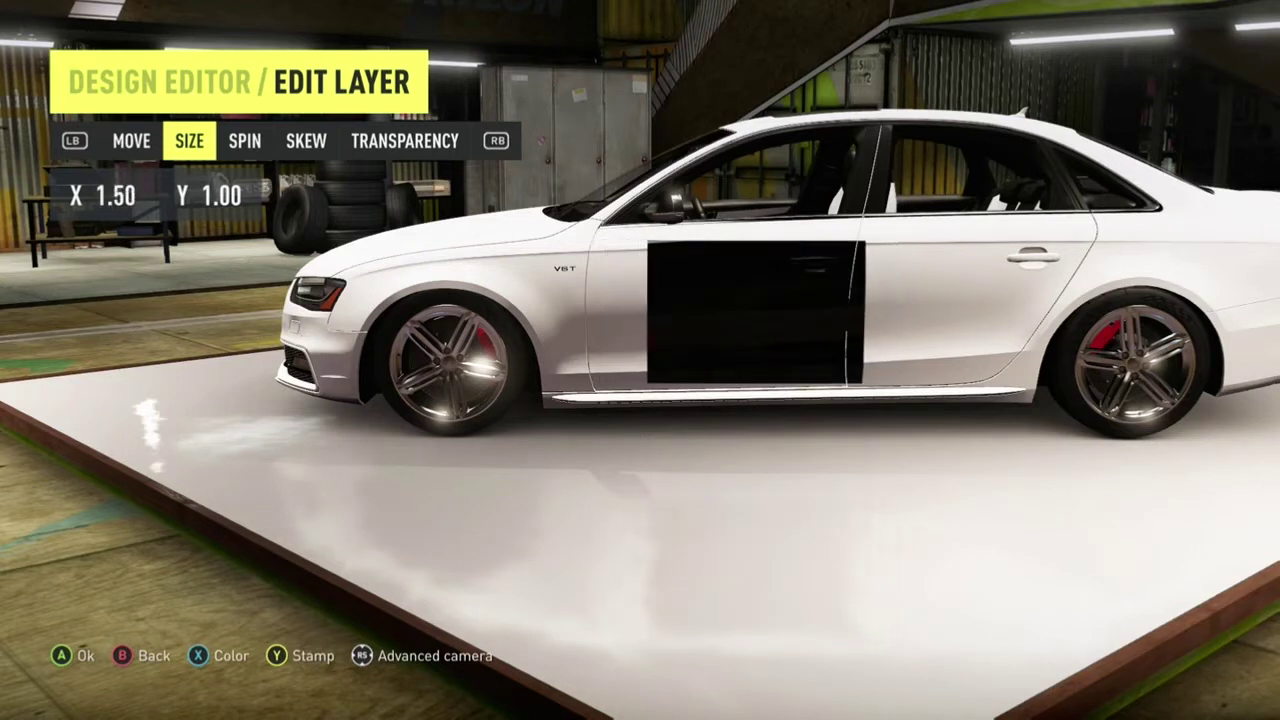
key("Left")
key("Up")
key("Down")
key("Down")
key("Up")
key("Down")
key("Down")
Stretch the rectangle into a stripe along the car's whole side with an X size of 8.45
key("Right")
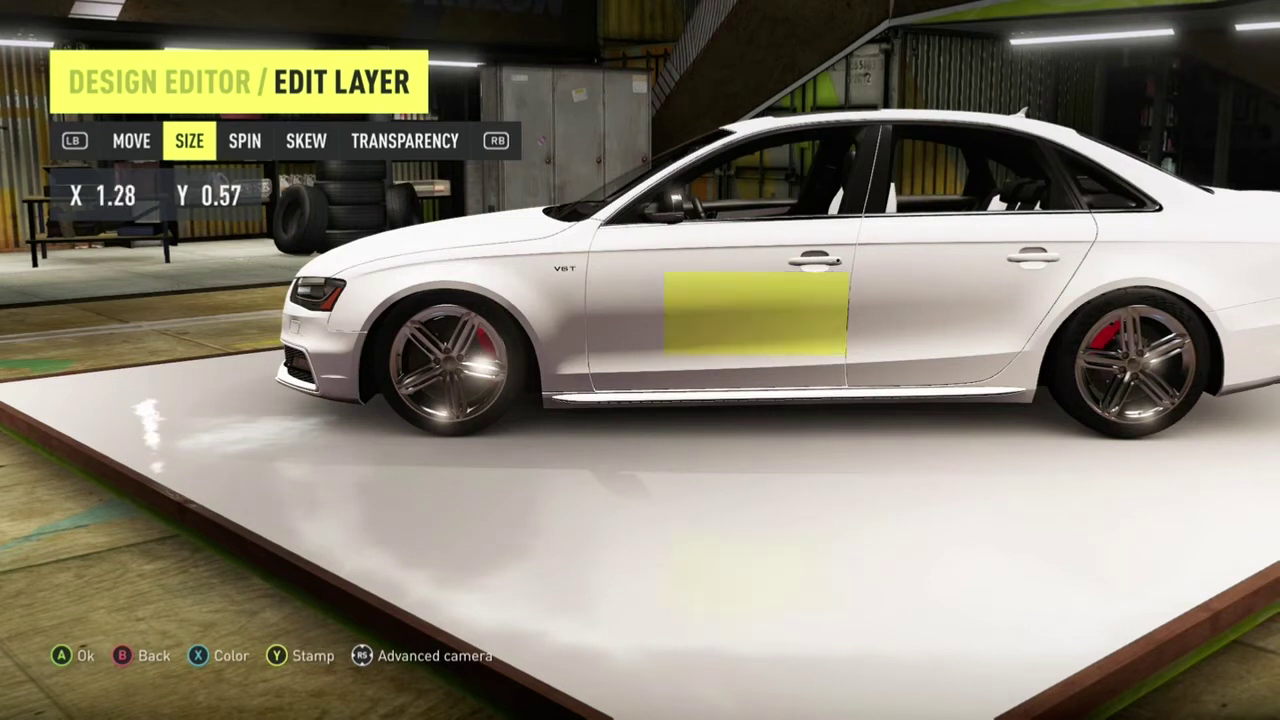
key("Right")
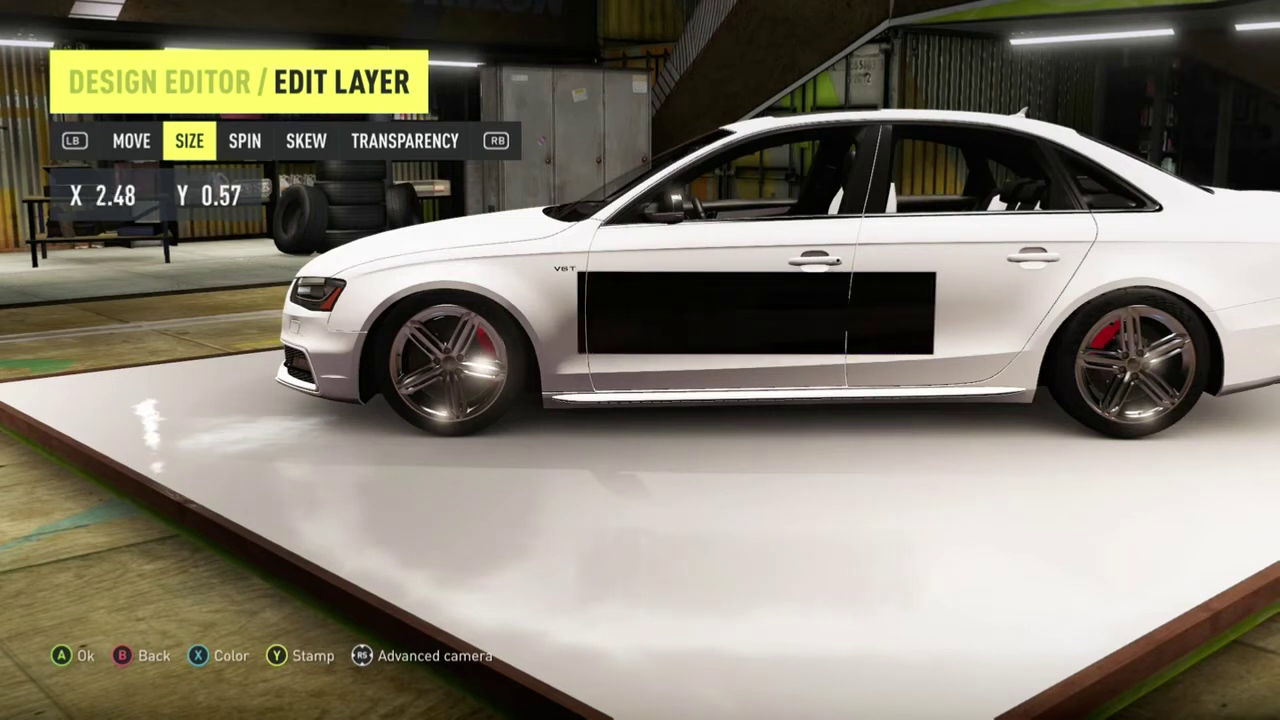
key("Right")
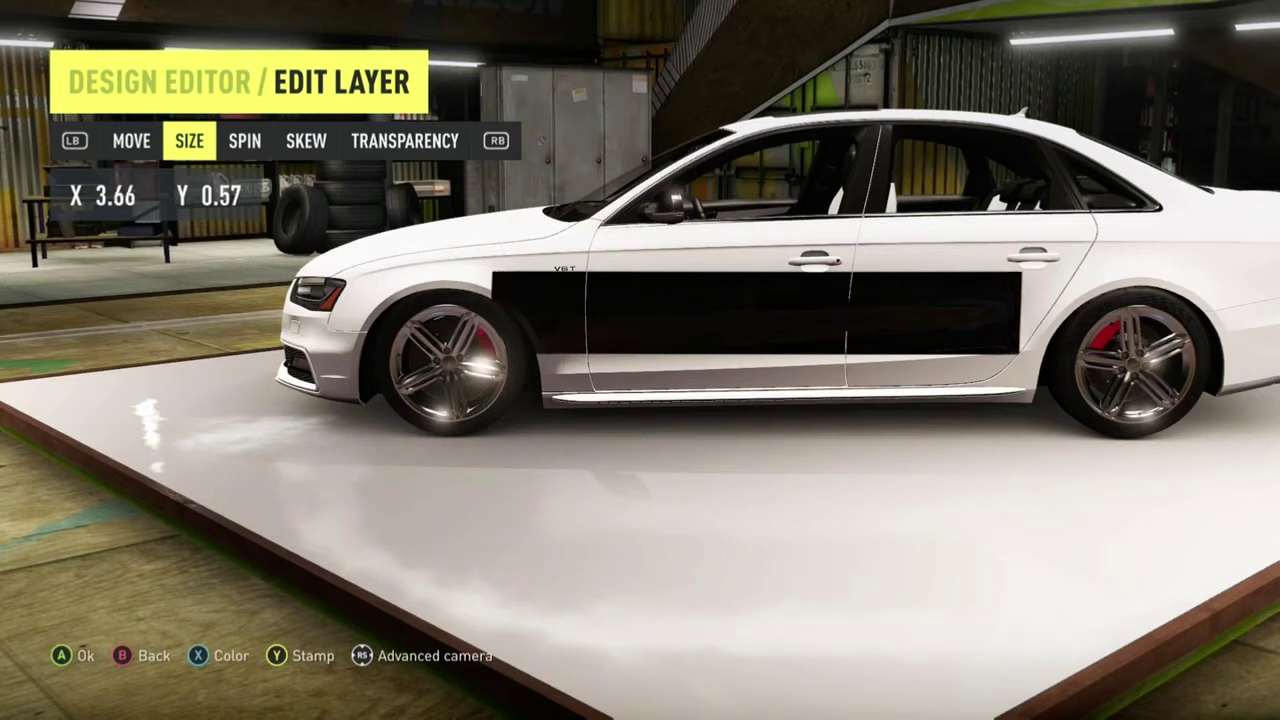
key("Right")
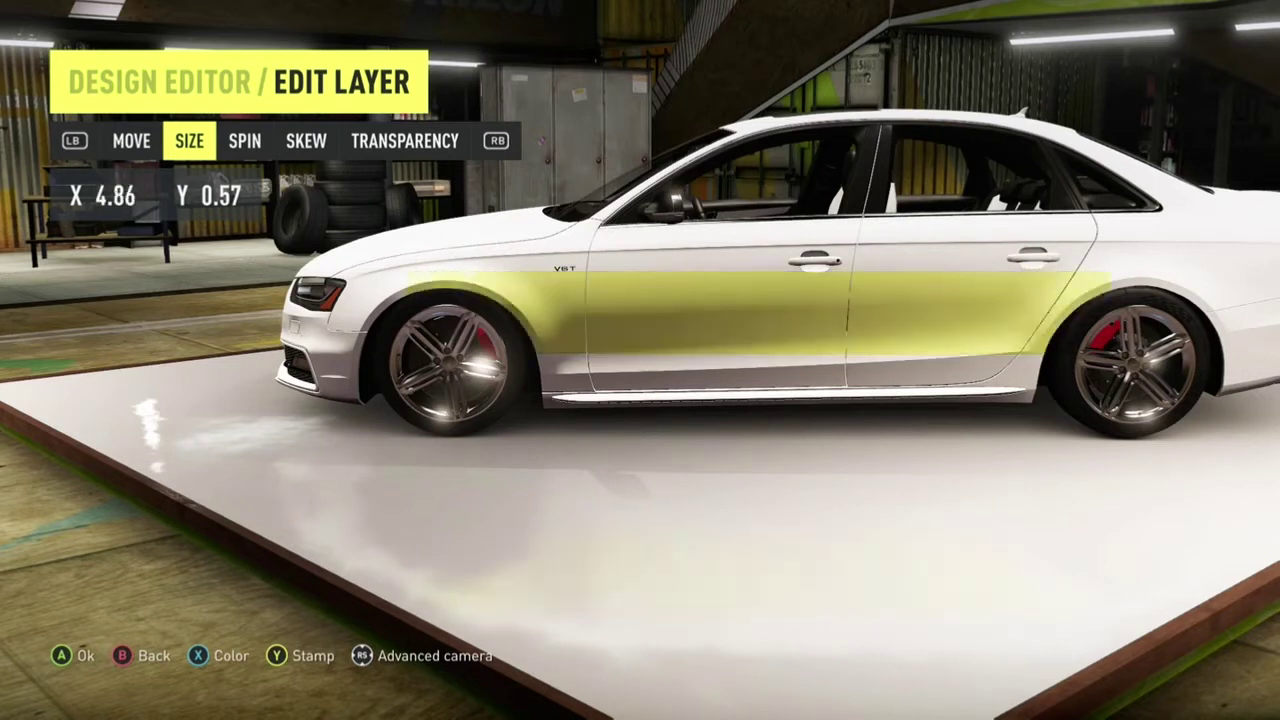
key("Right")
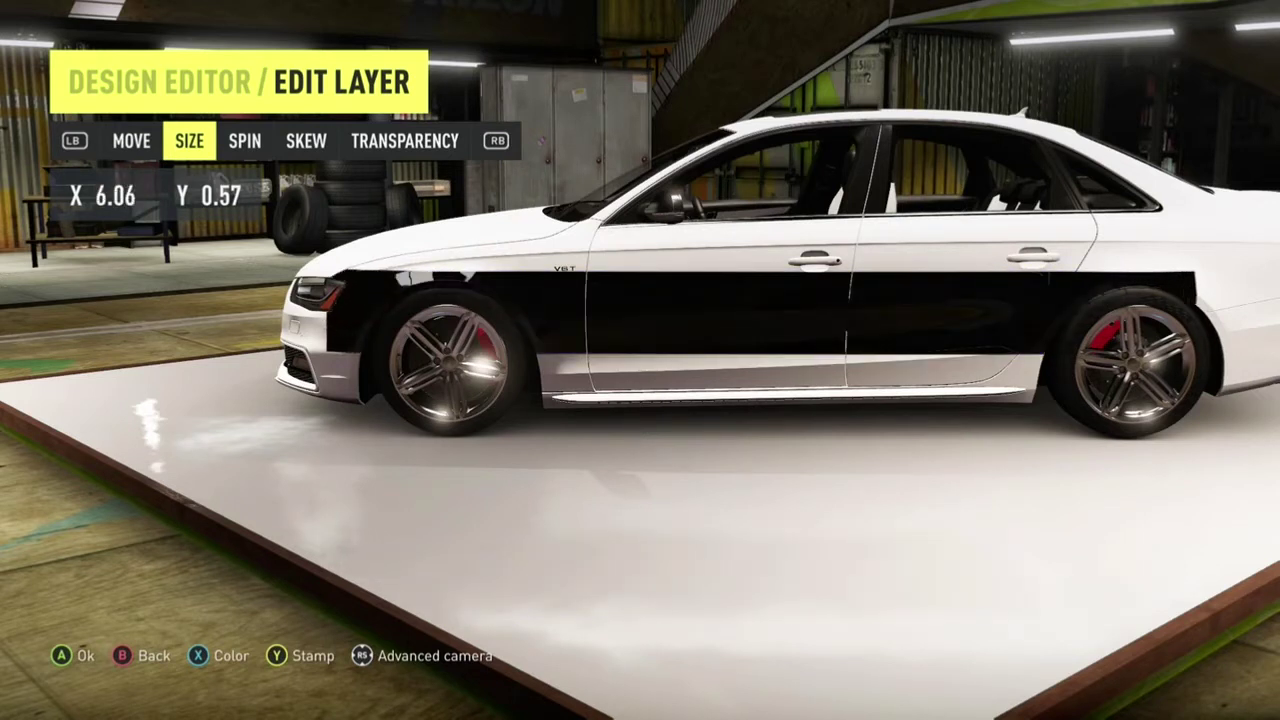
key("Right")
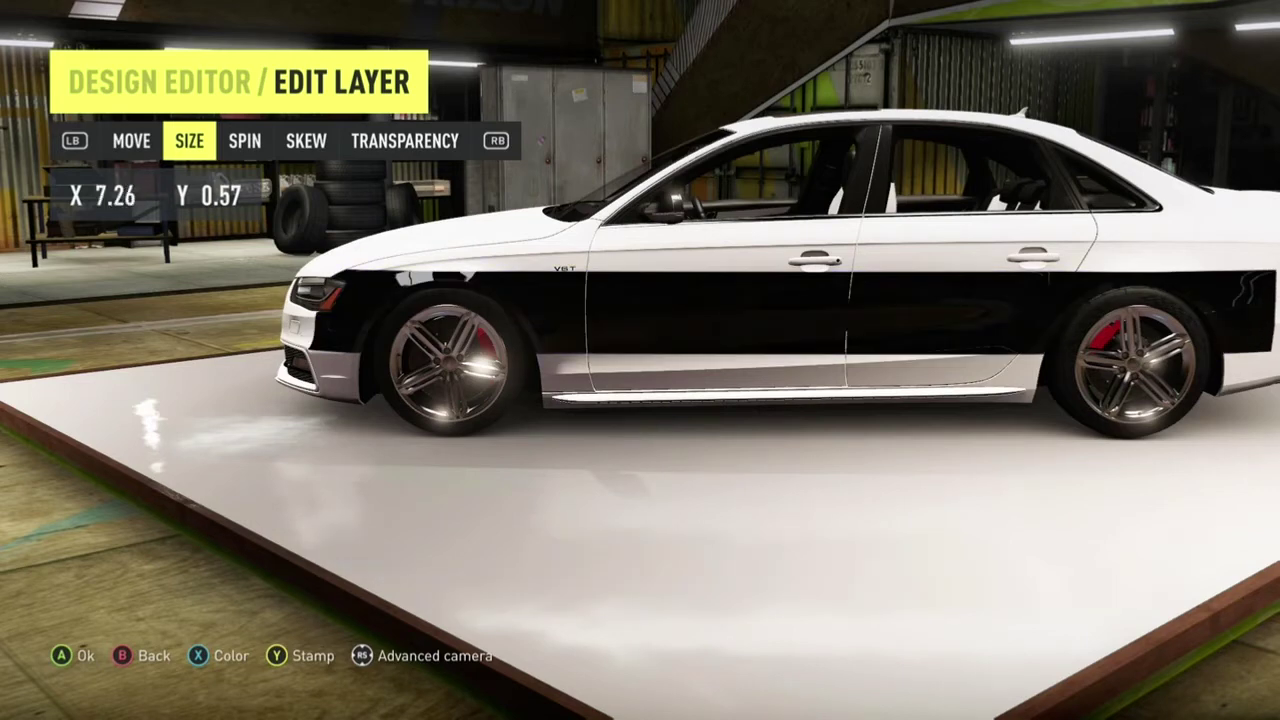
key("Right")
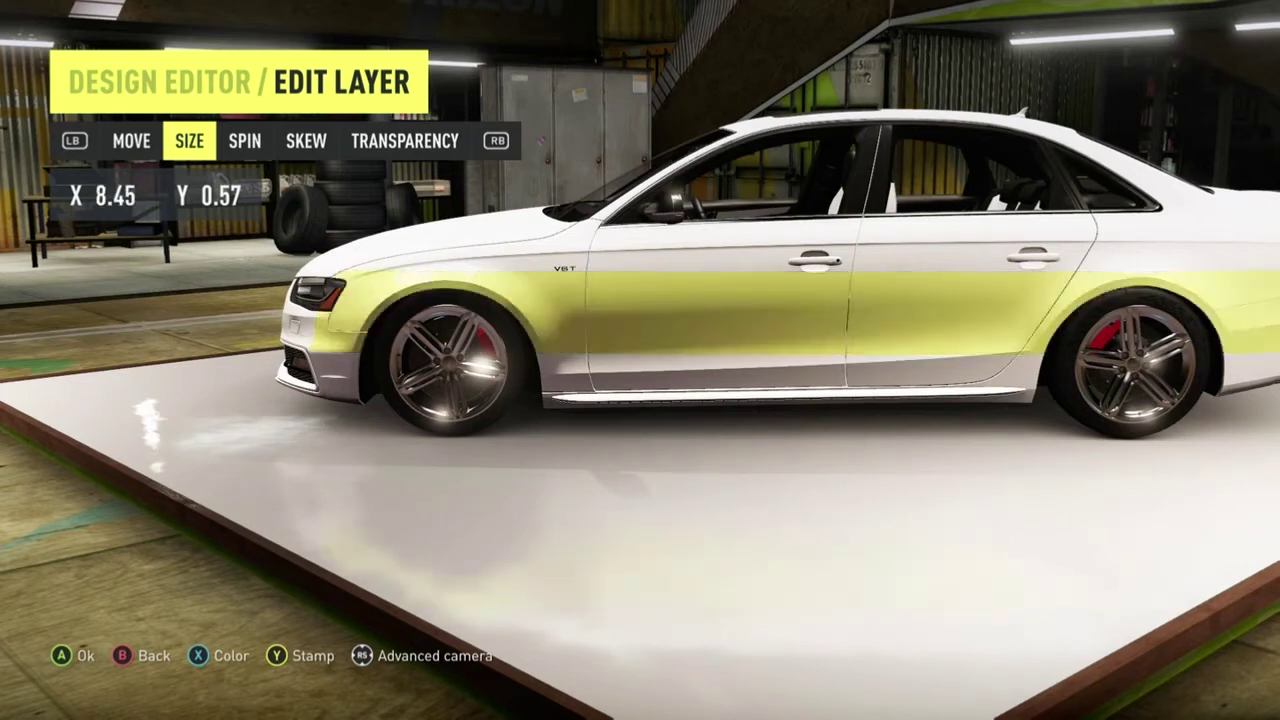
Spin the black stripe slightly so that it rises gently toward the rear of the car
key("Page_Down")
key("Right")
key("Right")
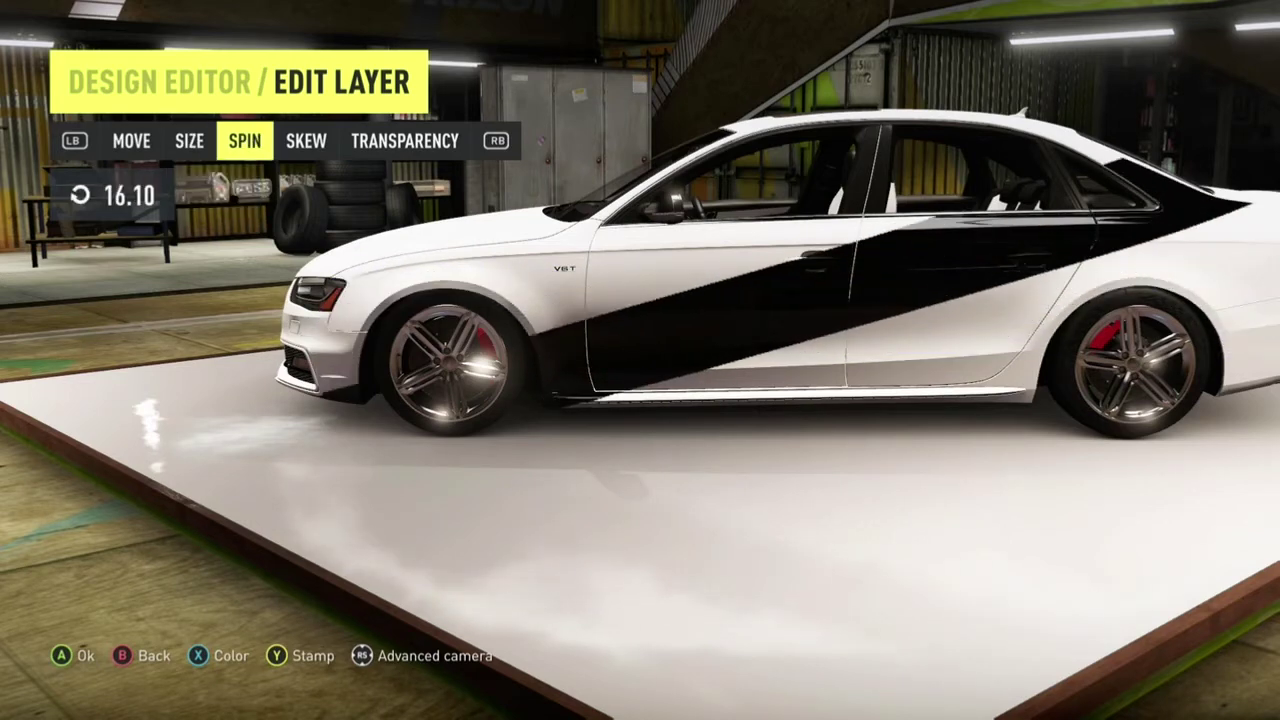
key("Left")
key("Right")
key("Right")
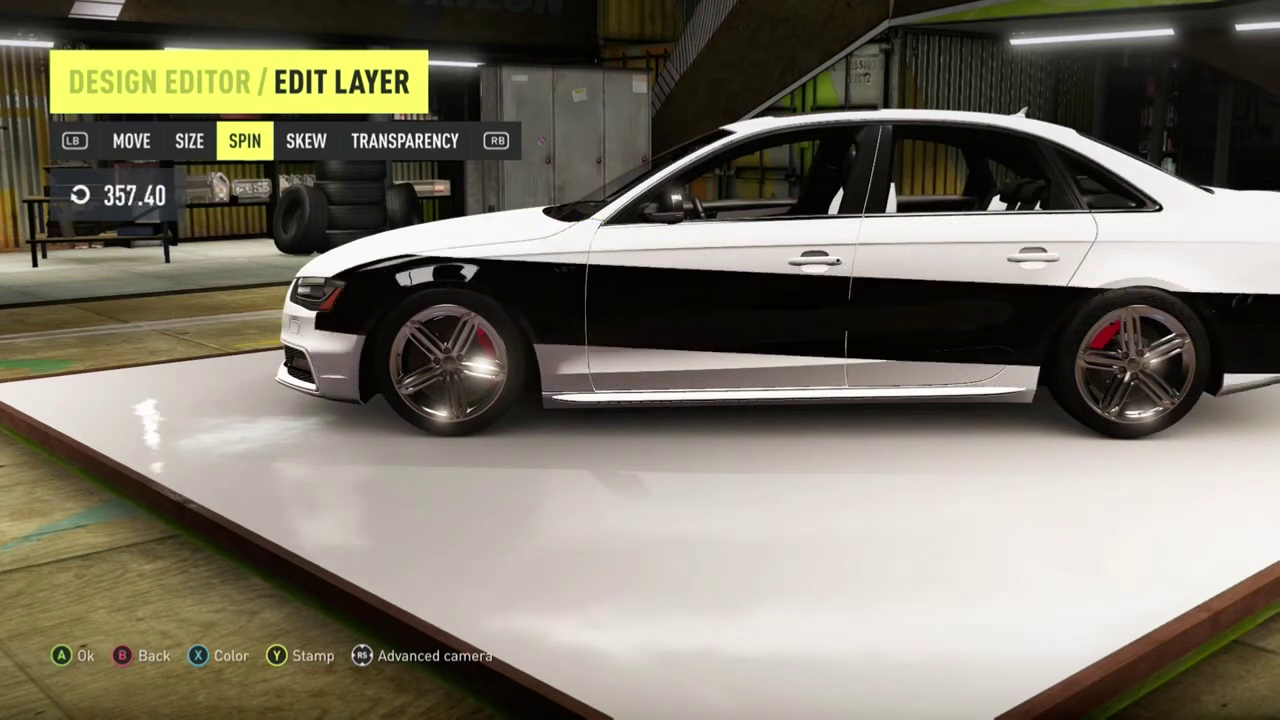
key("Left")
key("Right")
Increase the black stripe's height to make a thicker band along the car's side
key("Page_Up")
key("Page_Up")
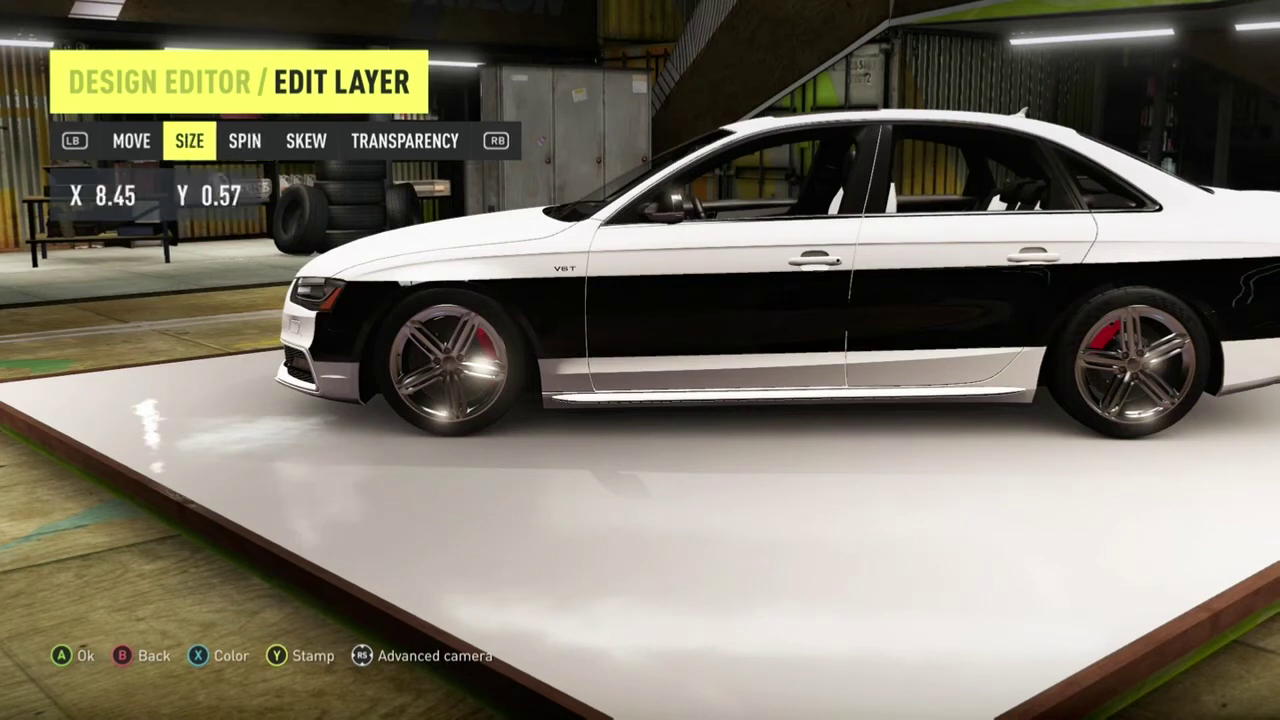
key("Up")
key("Up")
key("Up")
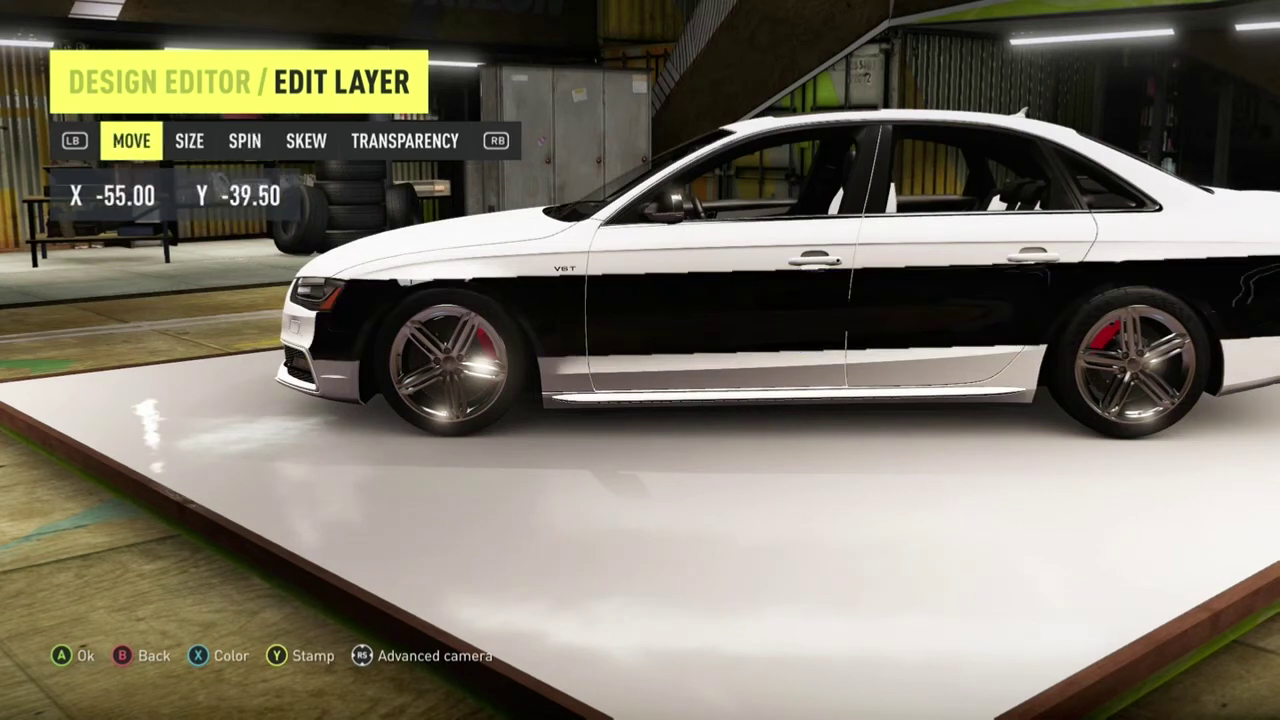
key("e")
key("Up")
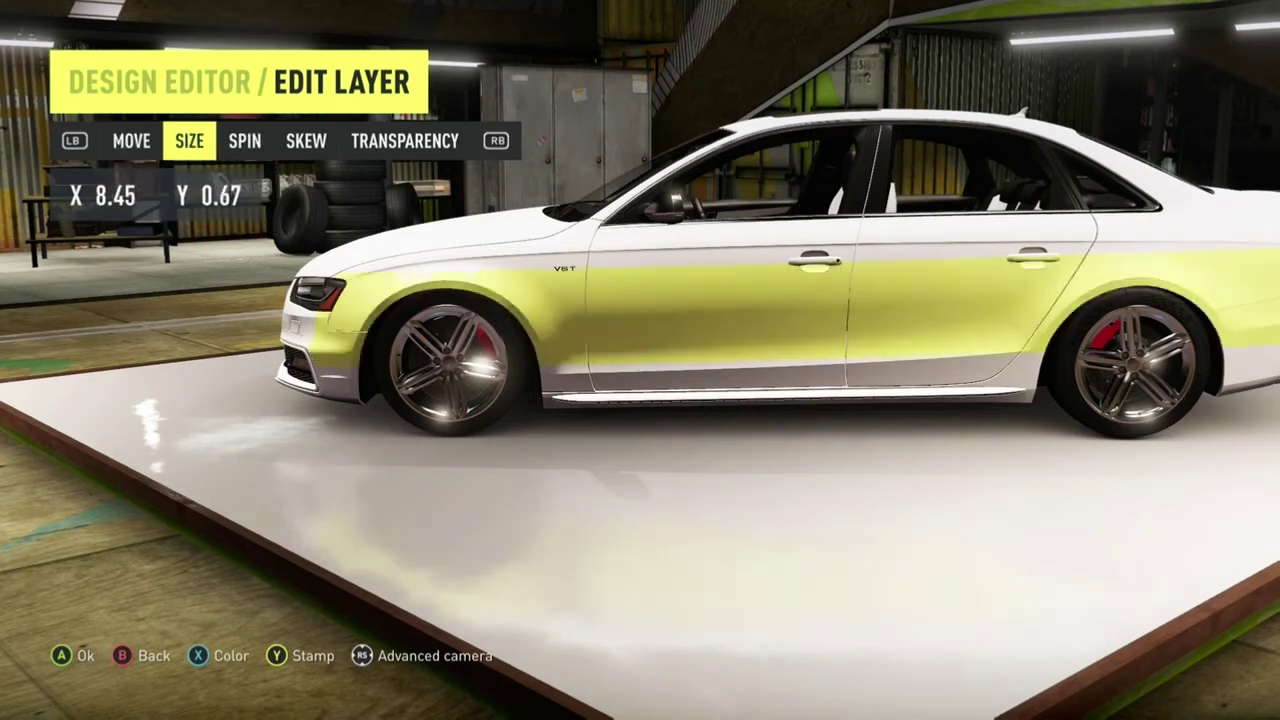
Move the thickened stripe to X -60.00, Y -65.50 so it covers the lower doors and sill, and apply the placement
key("q")
key("Down")
key("Left")
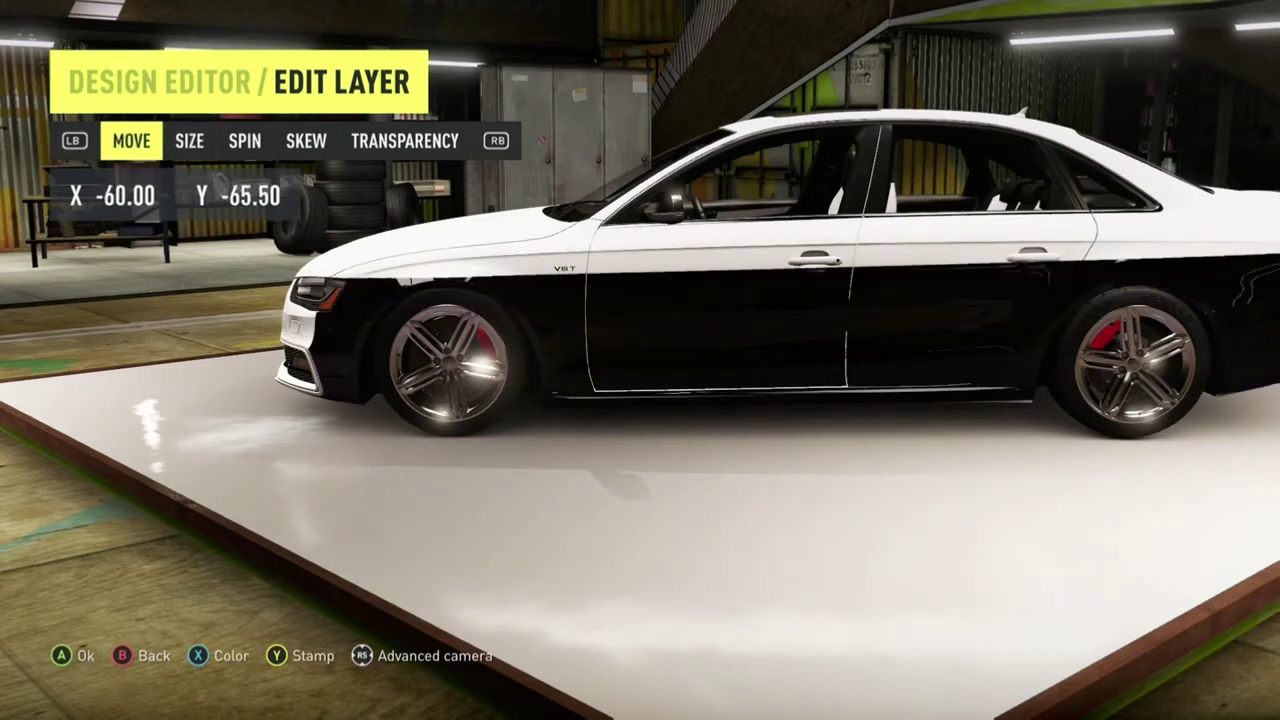
key("Down")
key("Up")
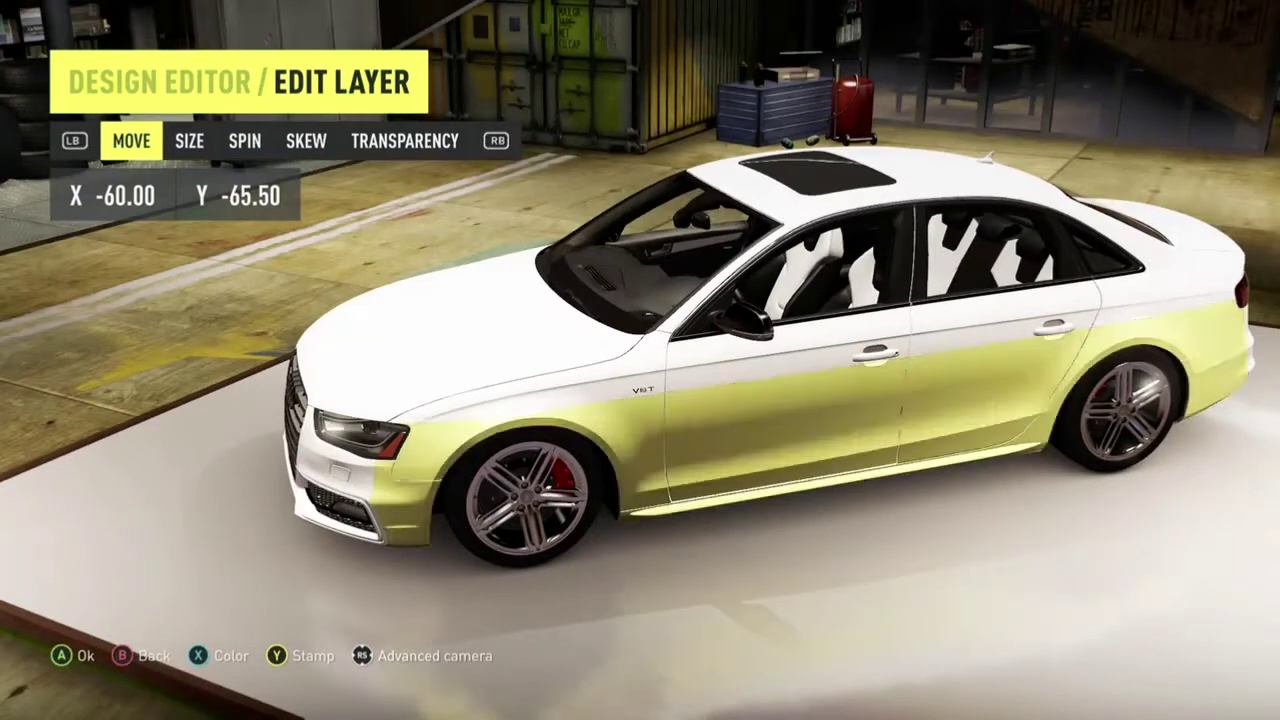
key("Return")
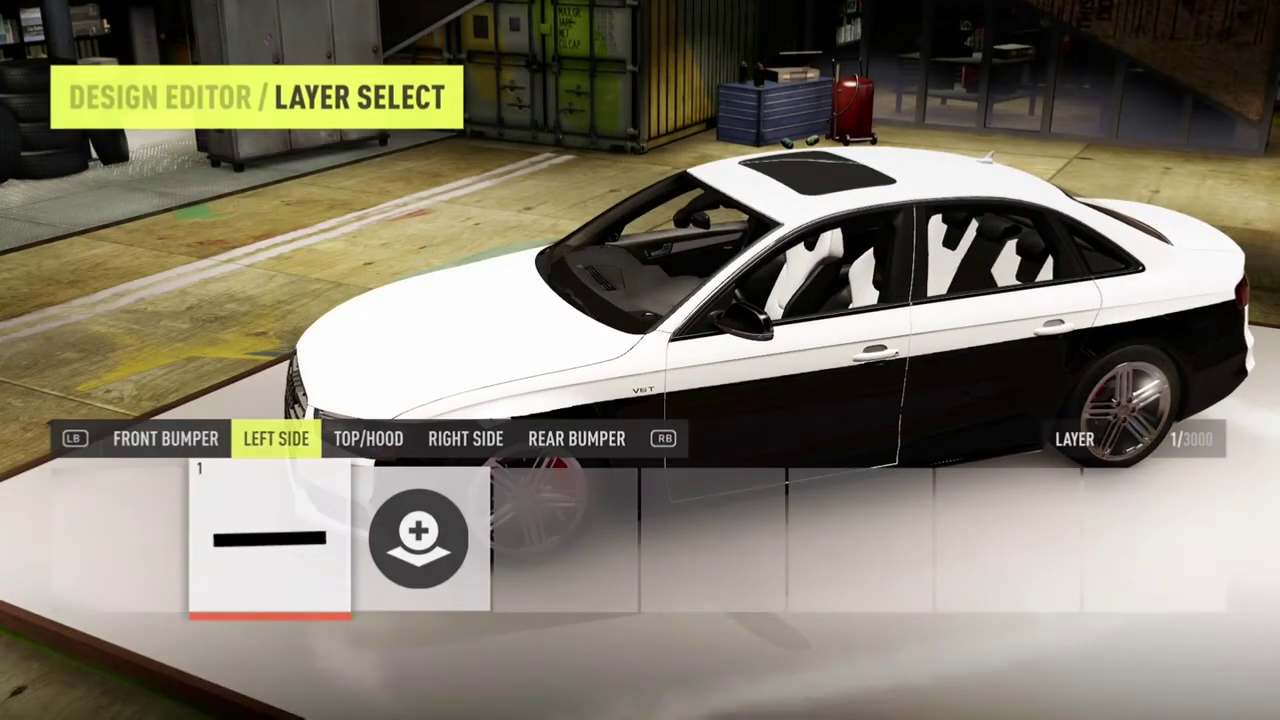
key("Right")
key("Left")
key("Right")
key("Left")
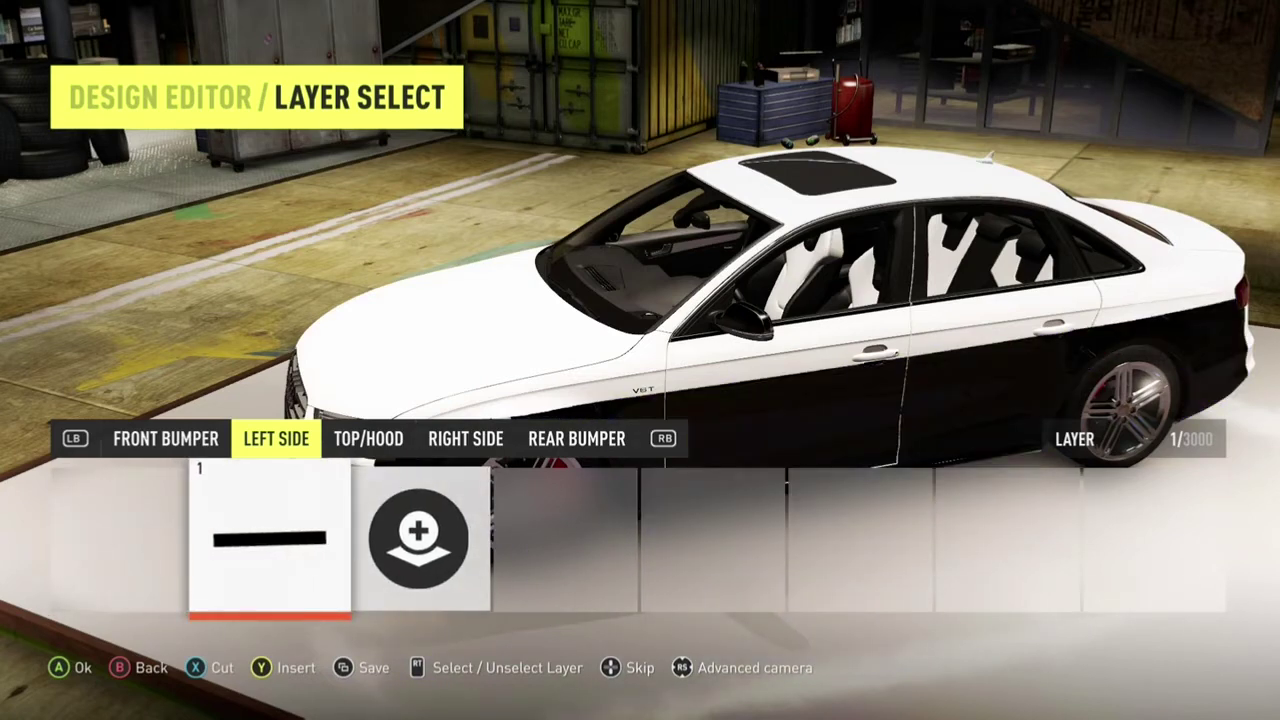
Cut the black stripe layer from the car's left side to the clipboard and insert it again
key("Right")
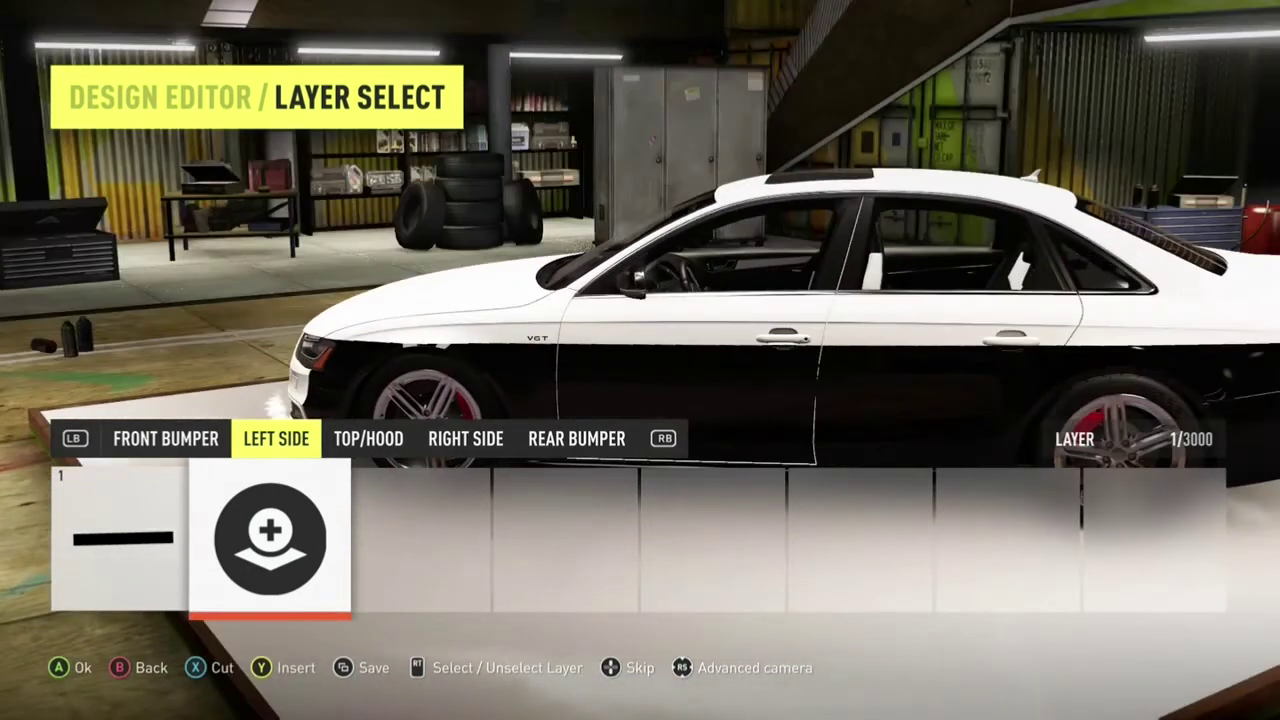
key("Left")
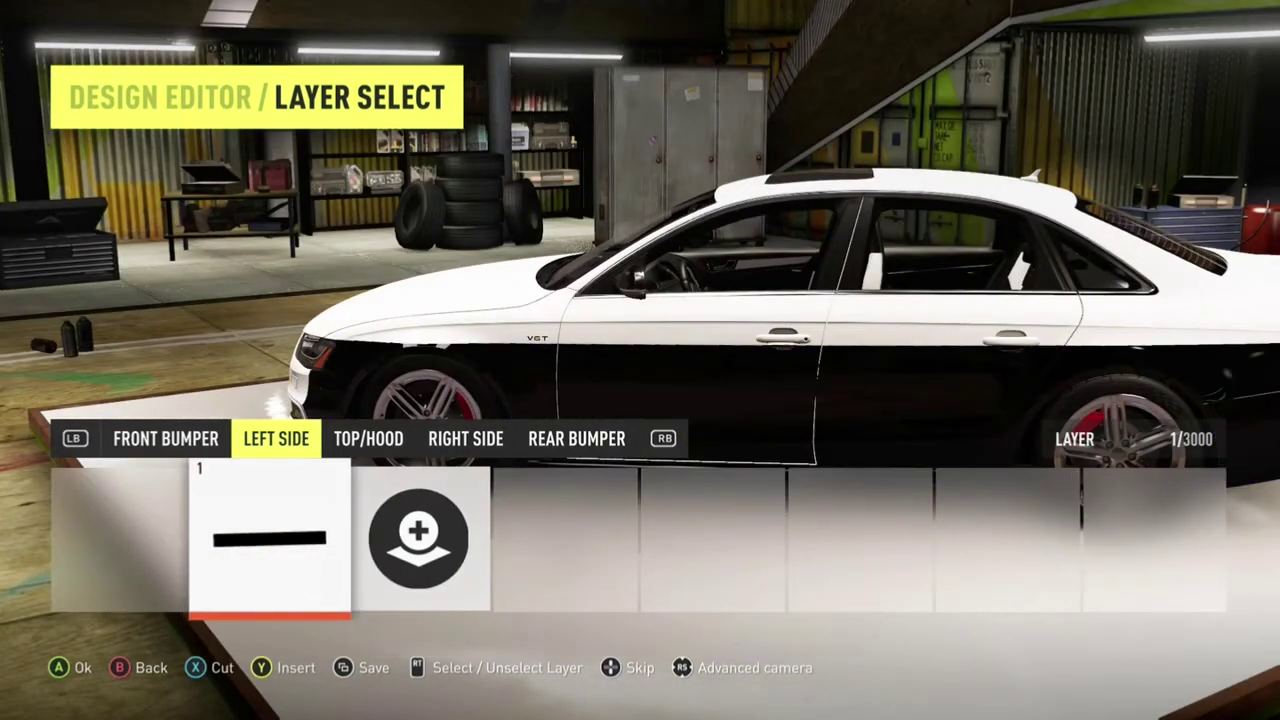
key("x")
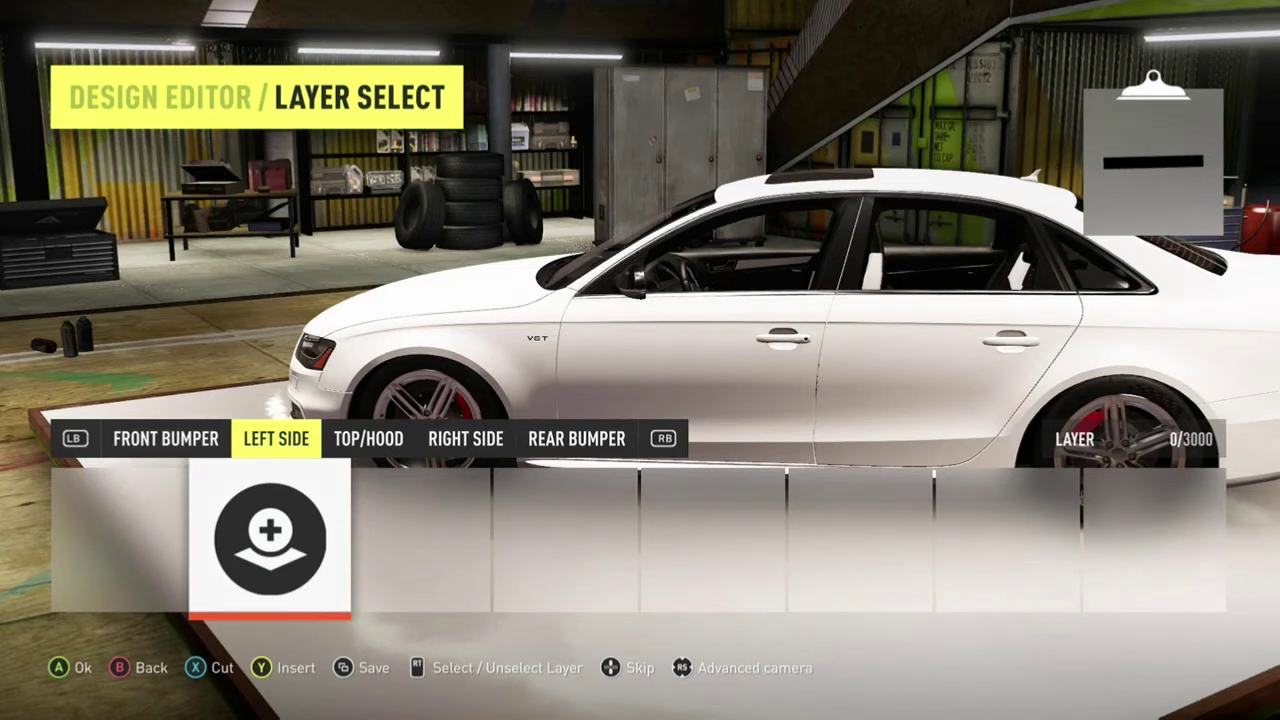
key("y")
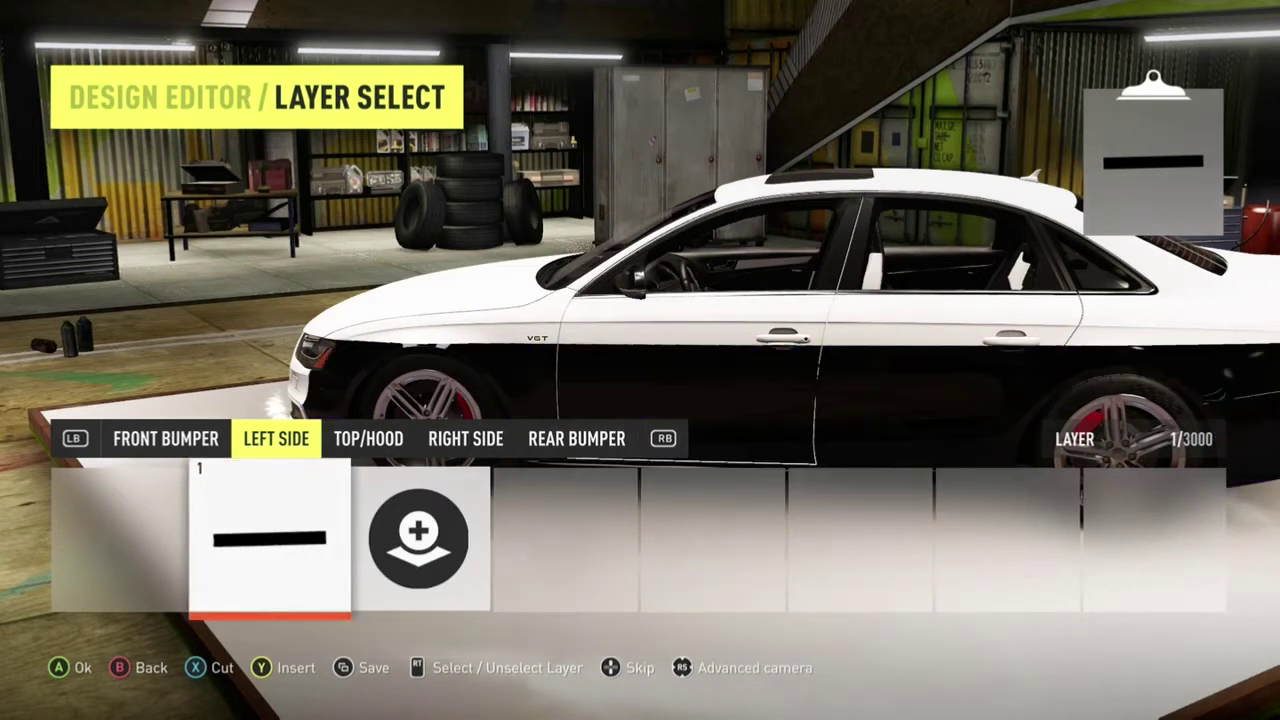
Insert a second copy of the black stripe from the clipboard as a new layer on the left side
key("Right")
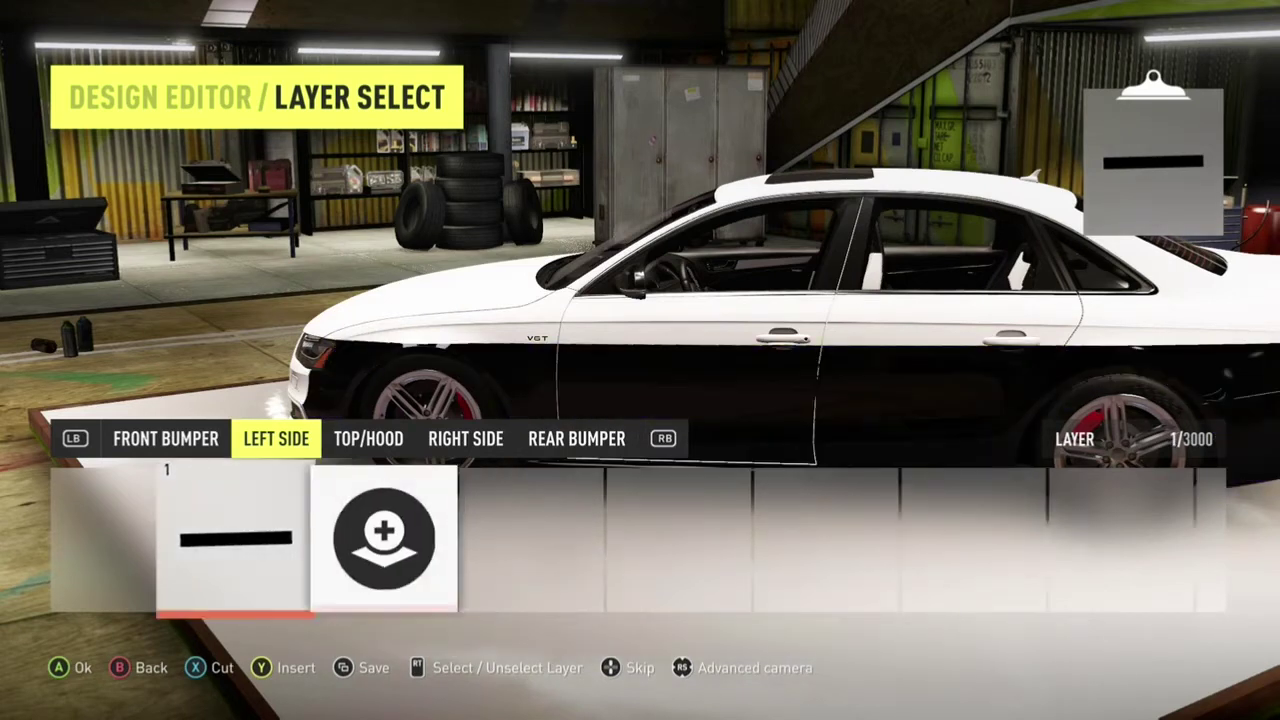
key("Left")
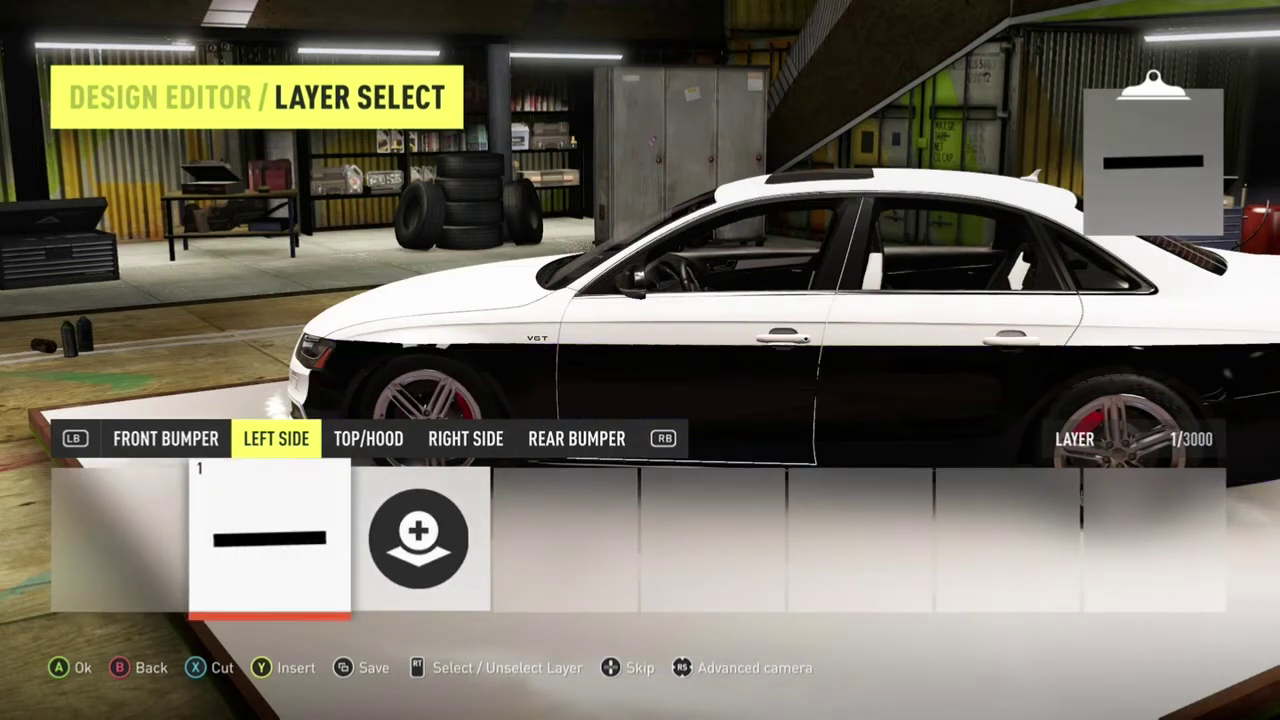
key("Right")
key("Left")
key("Right")
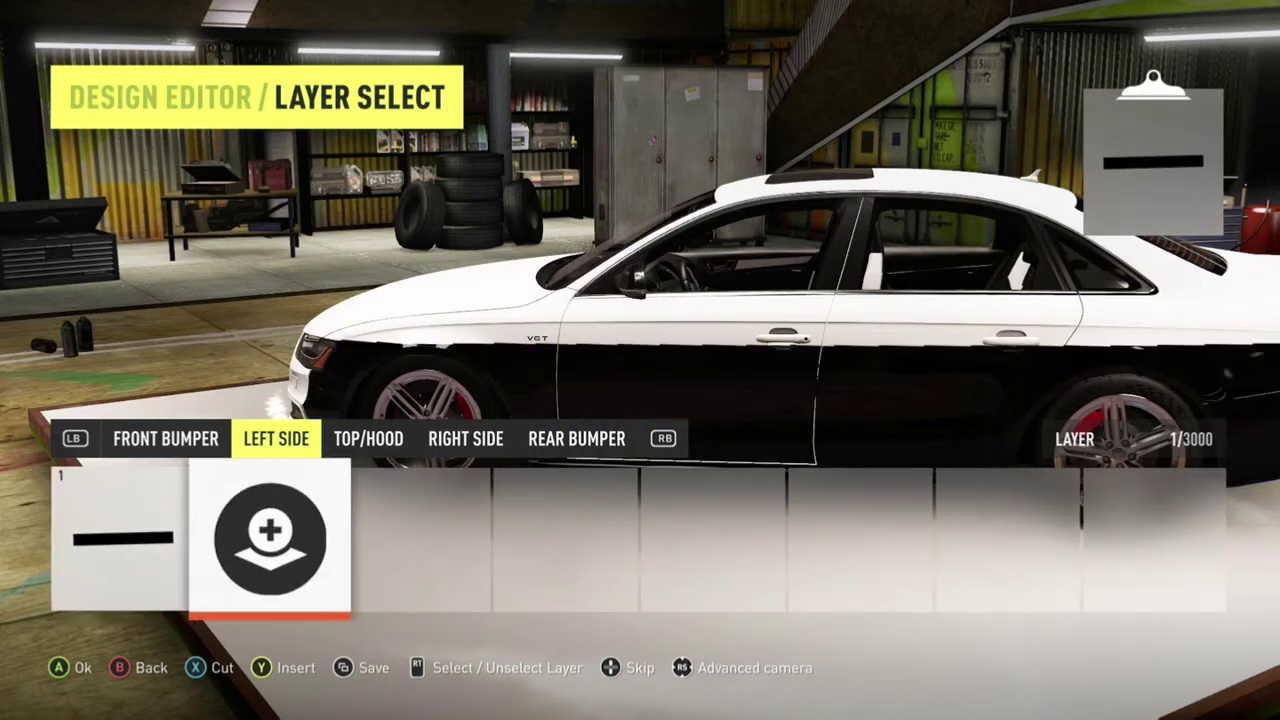
key("Return")
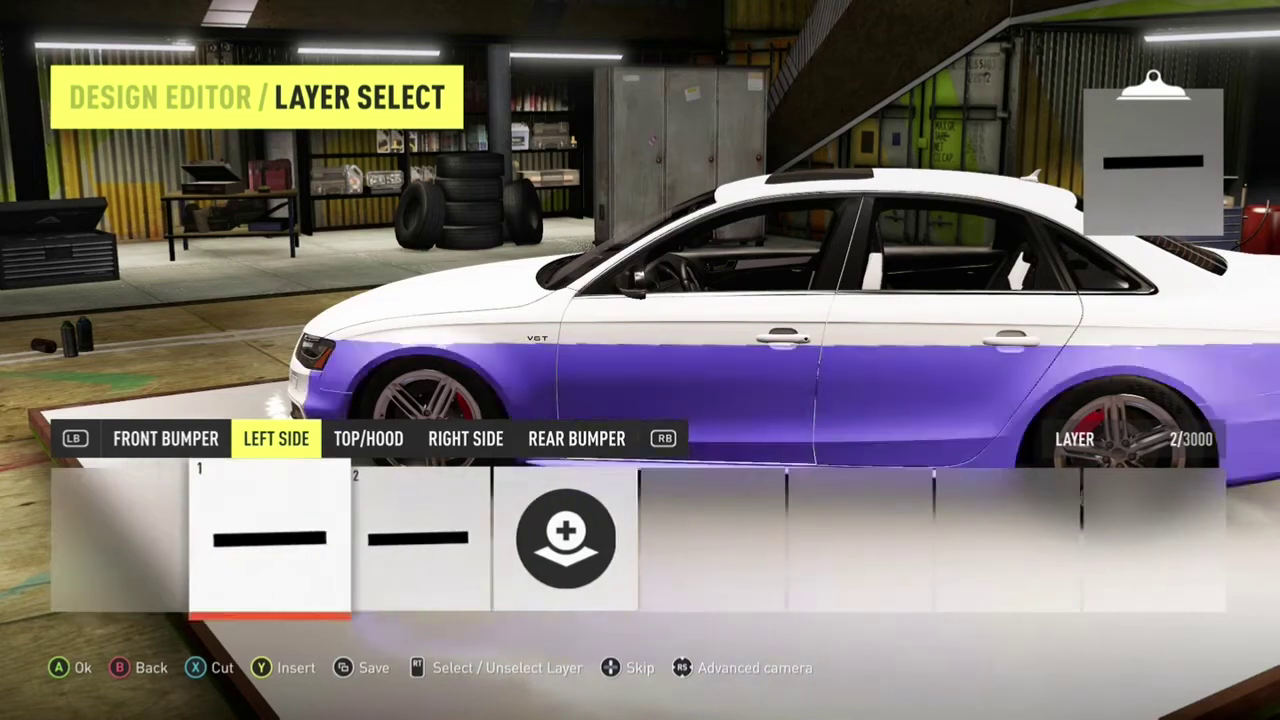
Change the color of the second stripe layer to bright yellow from the normal colors
key("Left")
key("Right")
key("Left")
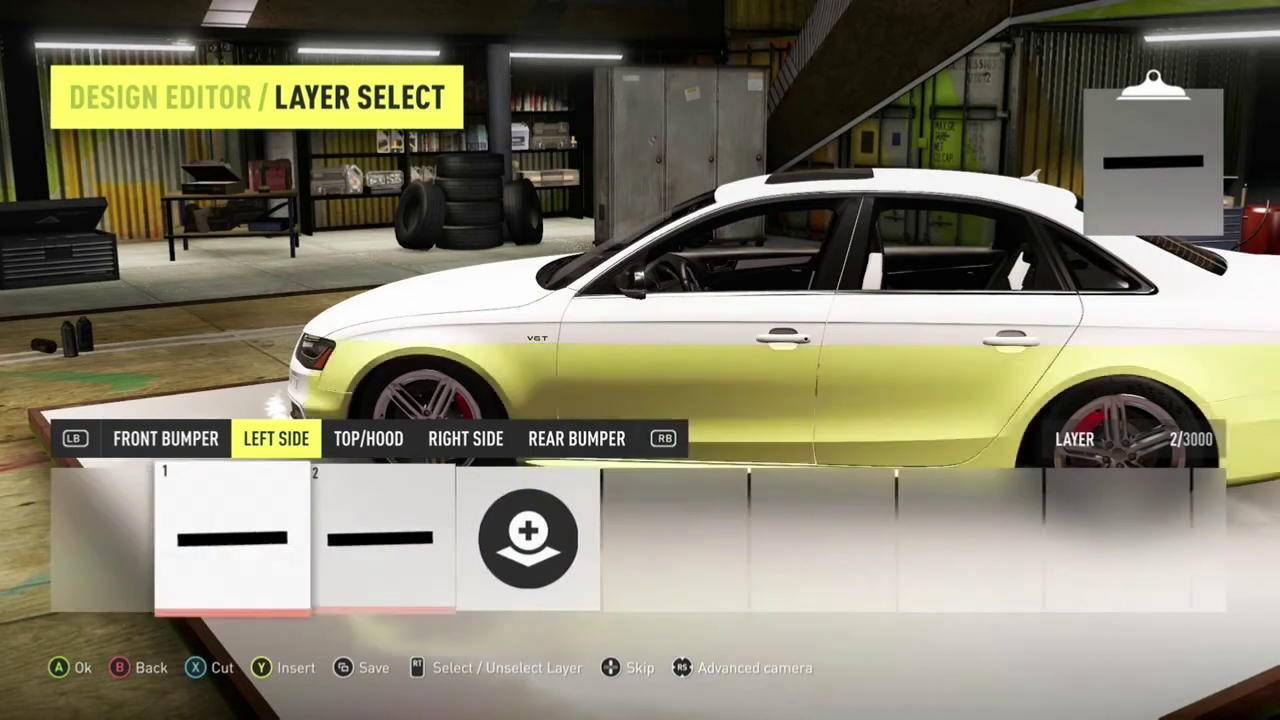
key("Return")
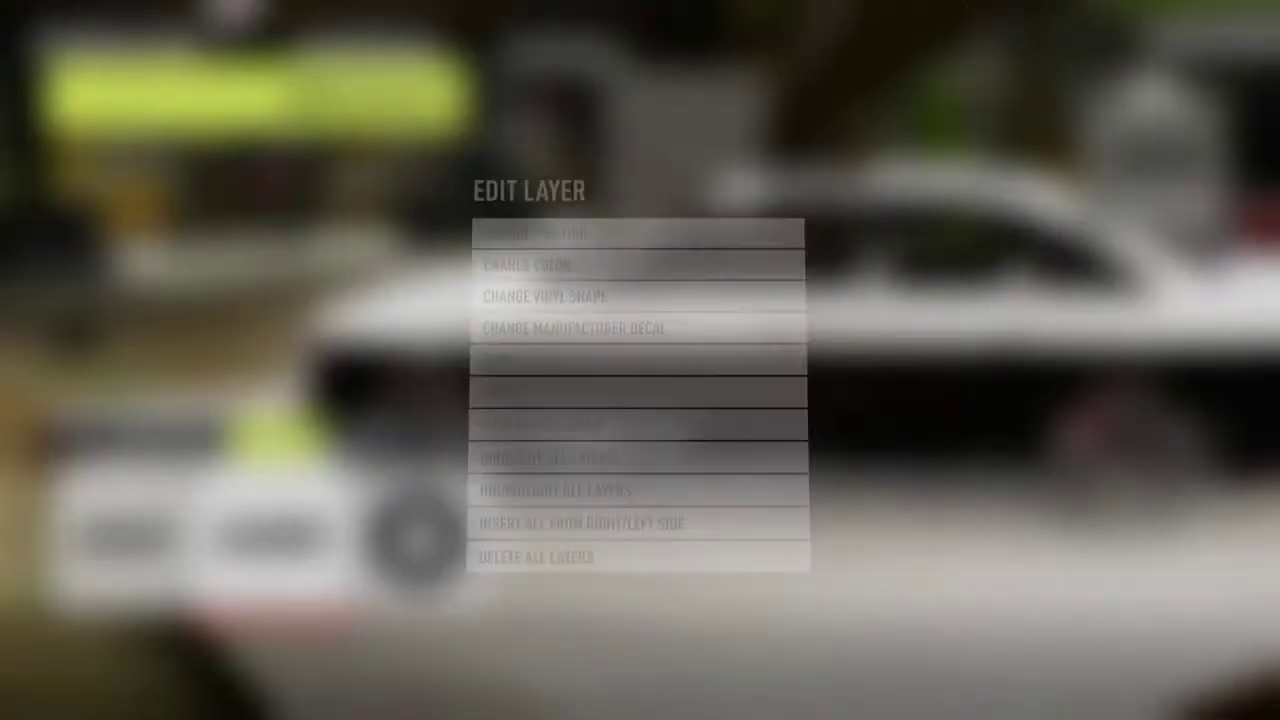
key("Down")
key("Return")
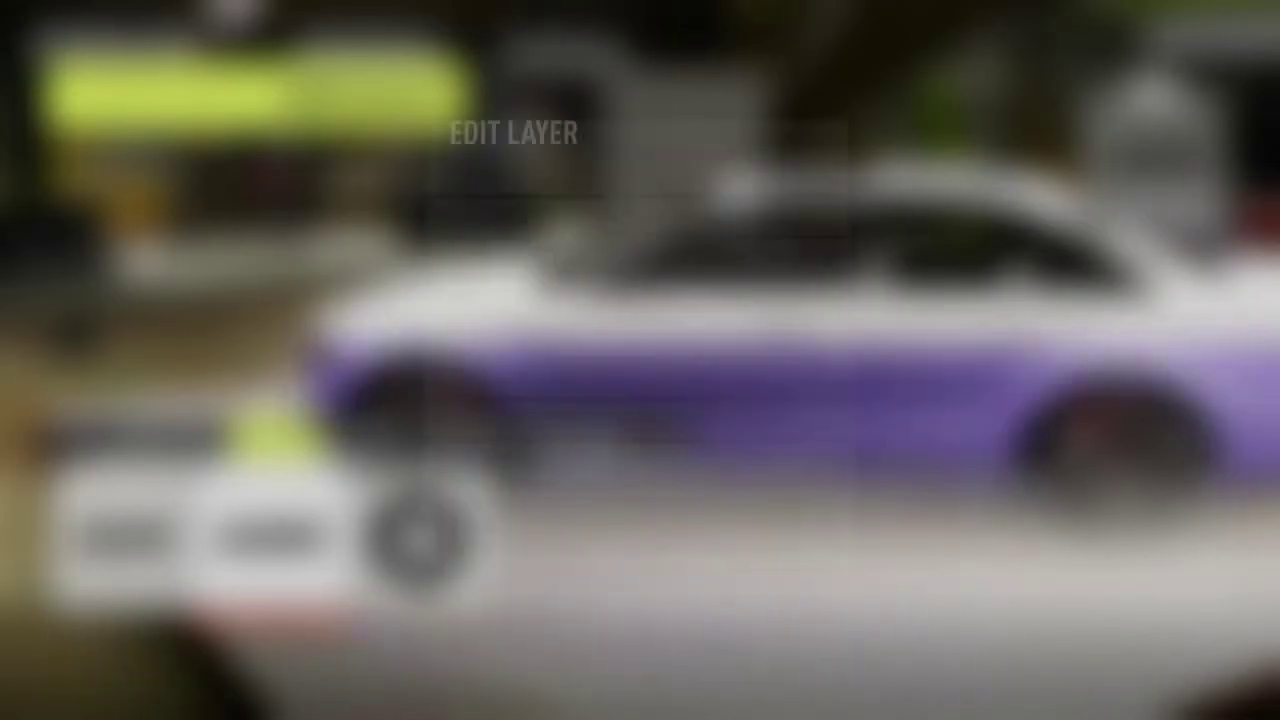
key("Right")
key("Right")
key("Right")
key("Right")
key("Right")
key("Right")
key("Right")
key("Right")
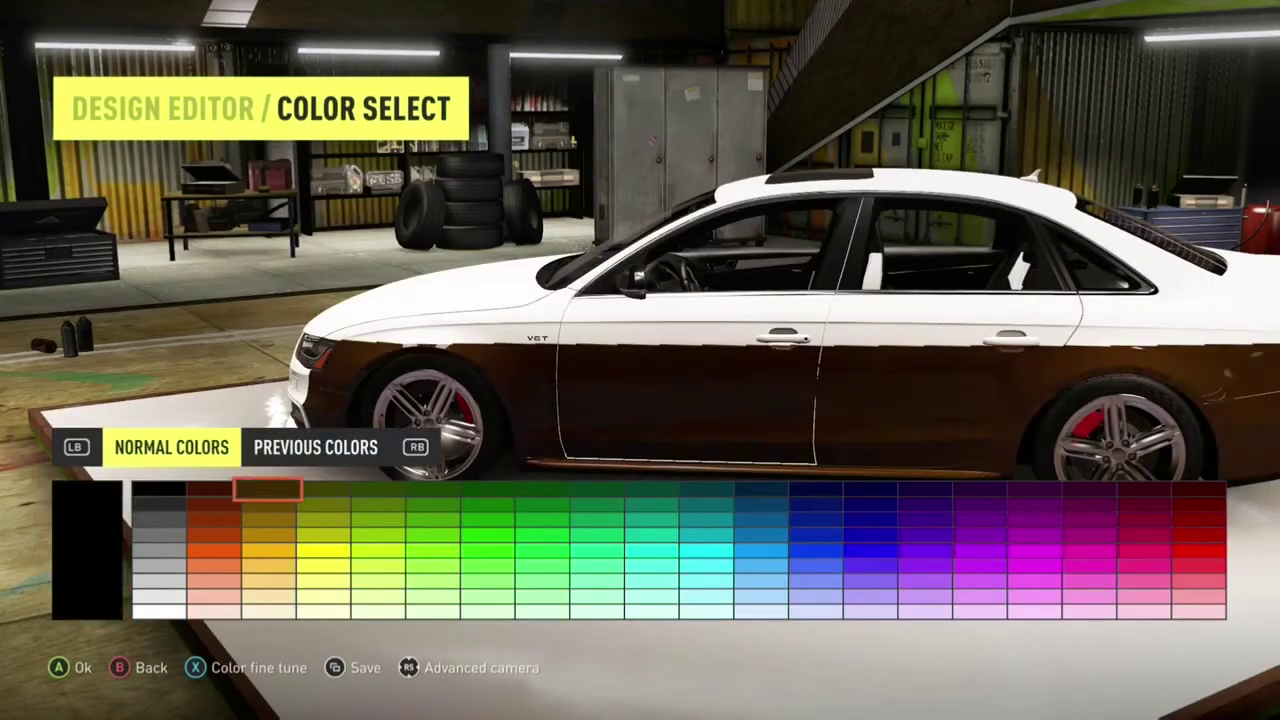
key("Left")
key("Left")
key("Left")
key("Left")
key("Down")
key("Down")
key("Down")
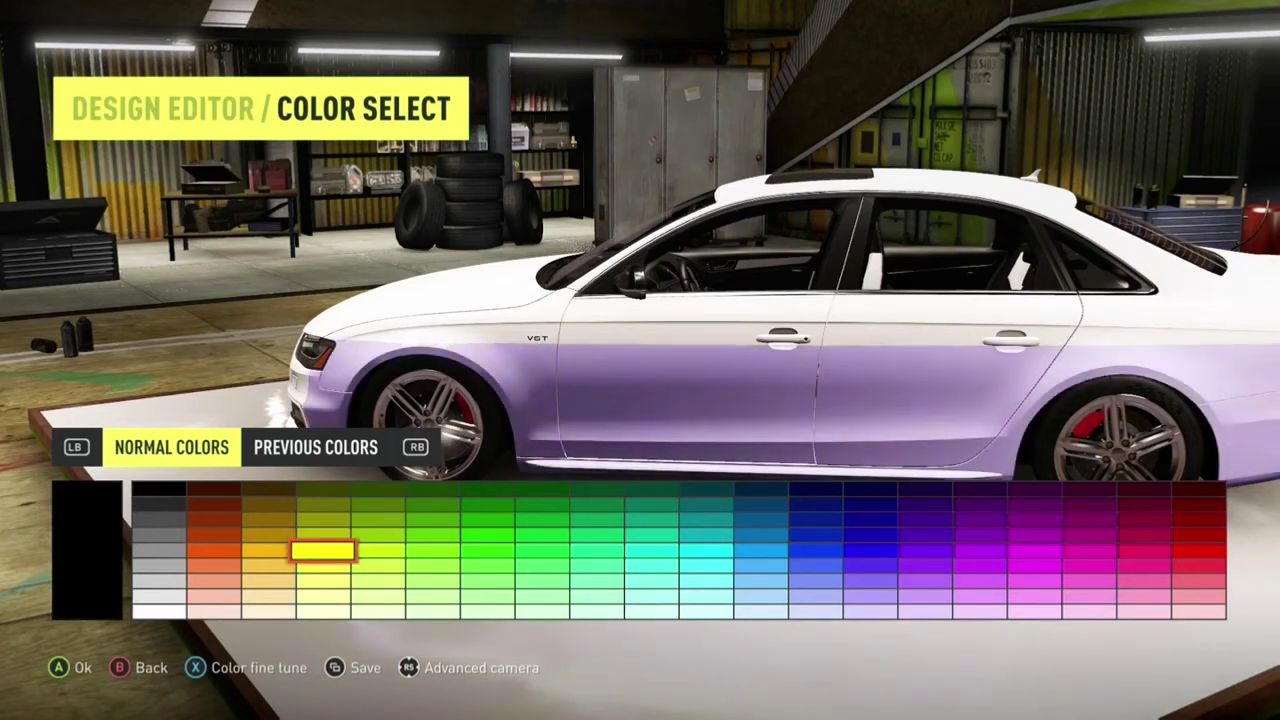
key("Return")
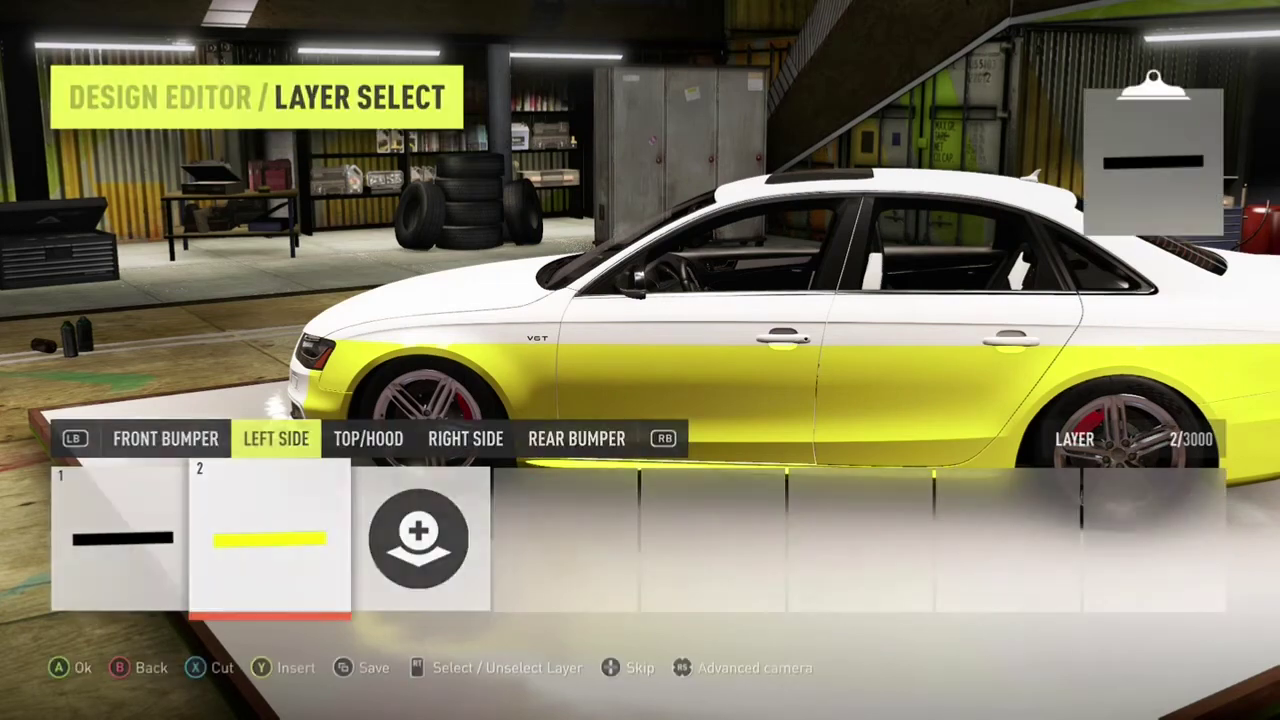
Examine the editing options available for the yellow stripe layer
key("Right")
key("Left")
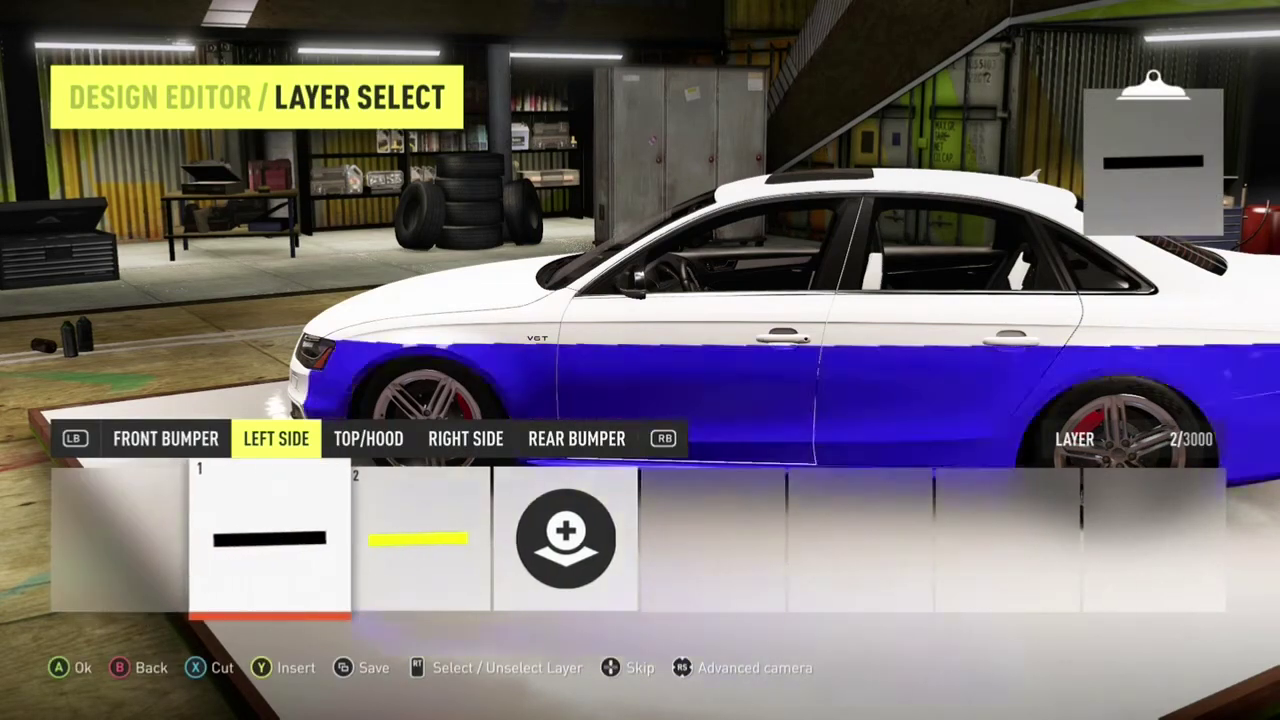
key("Right")
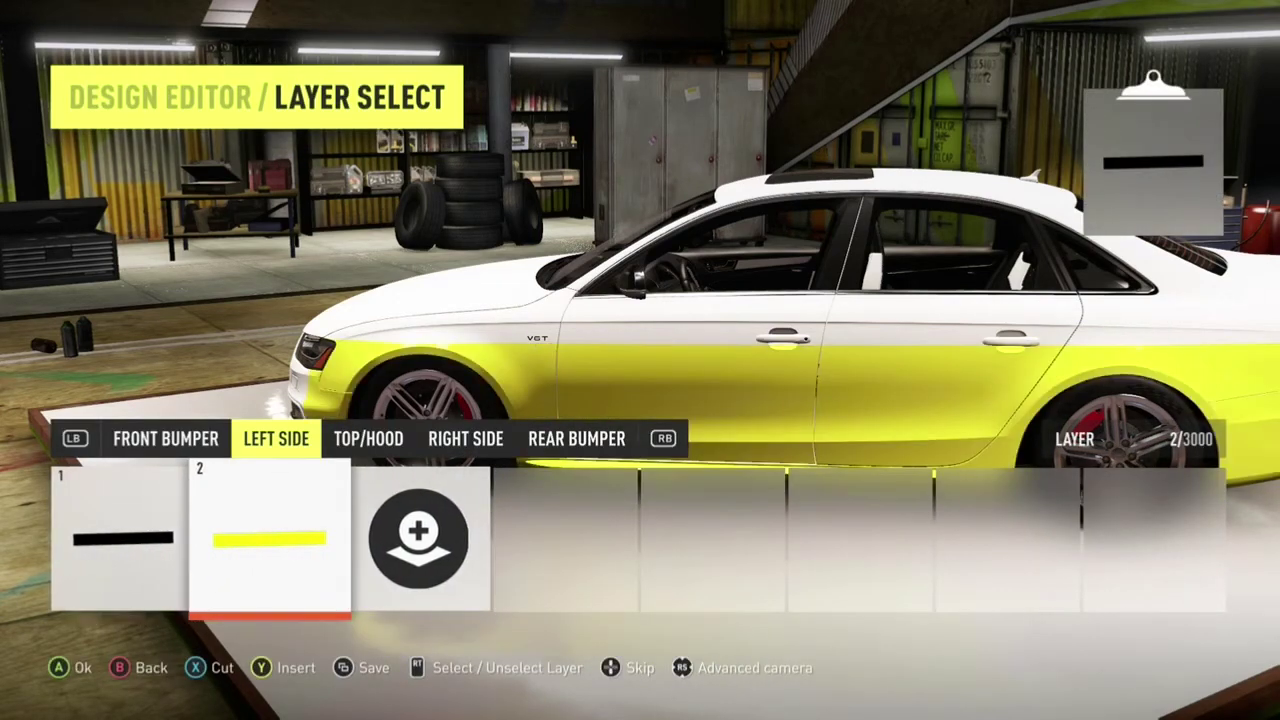
key("Return")
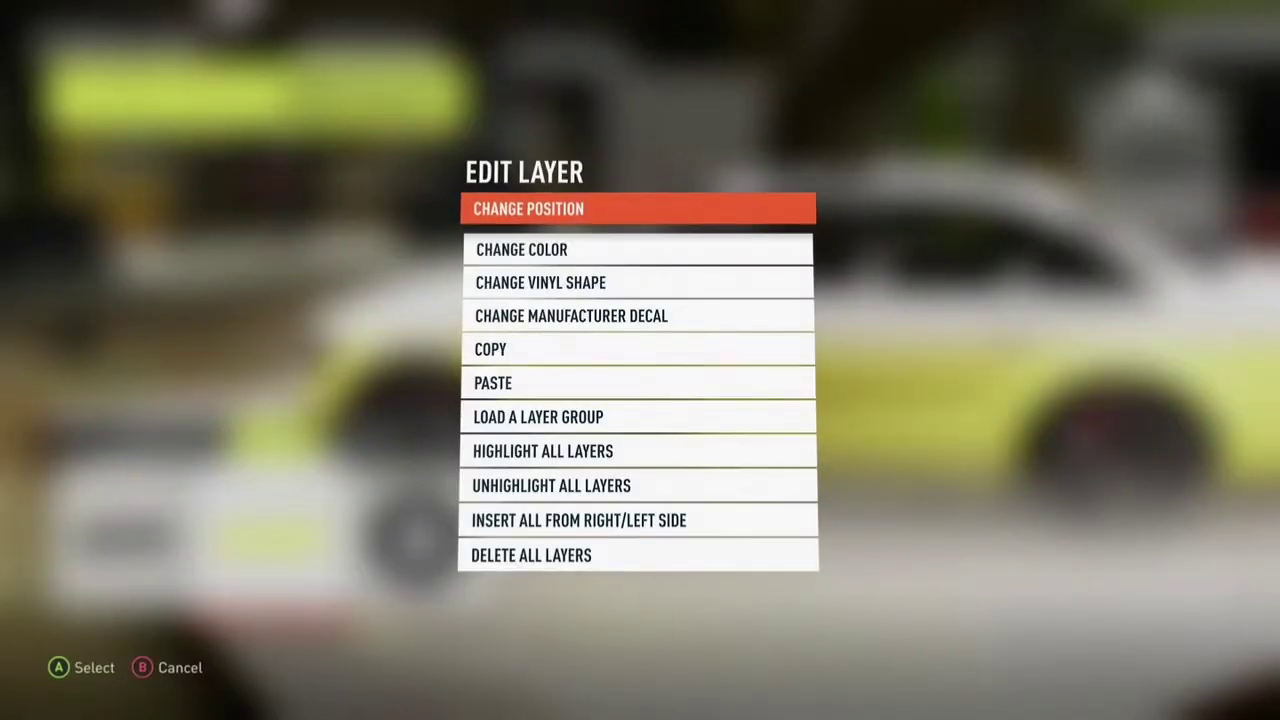
key("Down")
key("Down")
key("Down")
key("Up")
key("Down")
key("Down")
key("Up")
key("Up")
Lower the yellow stripe to Y -68.50, leaving a thin black line along its upper edge, and apply the position
key("Return")
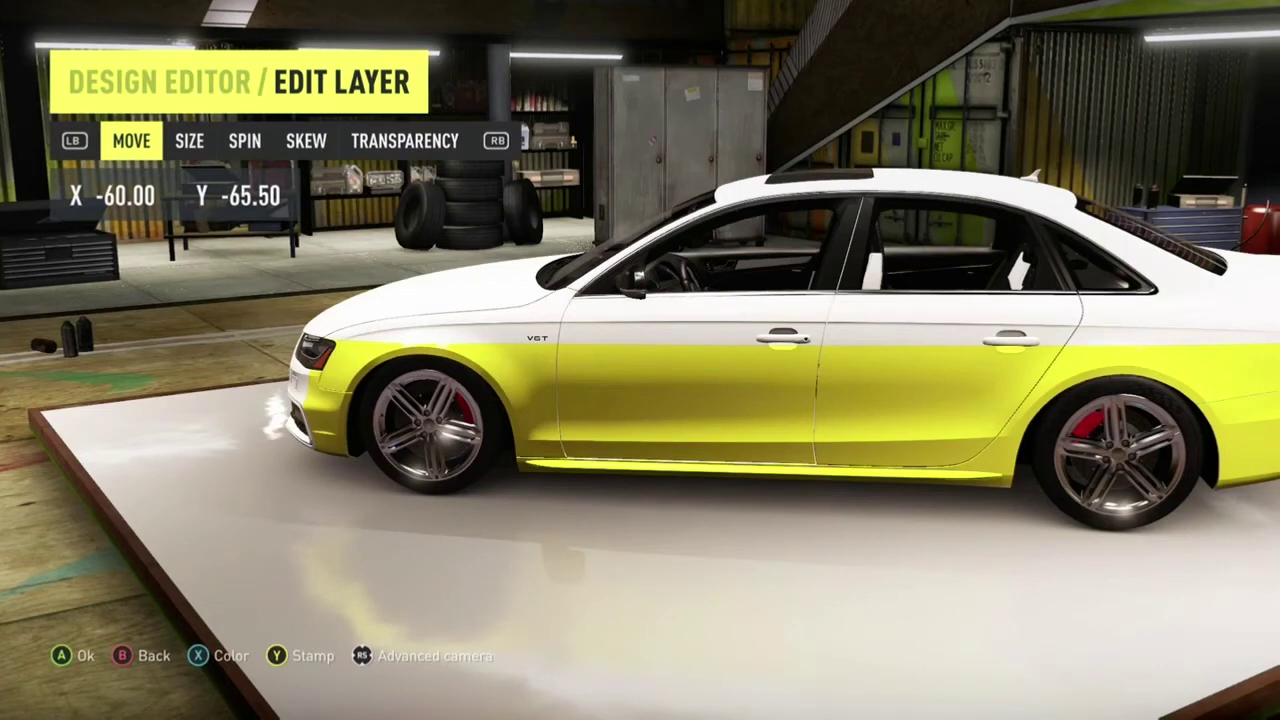
key("Down")
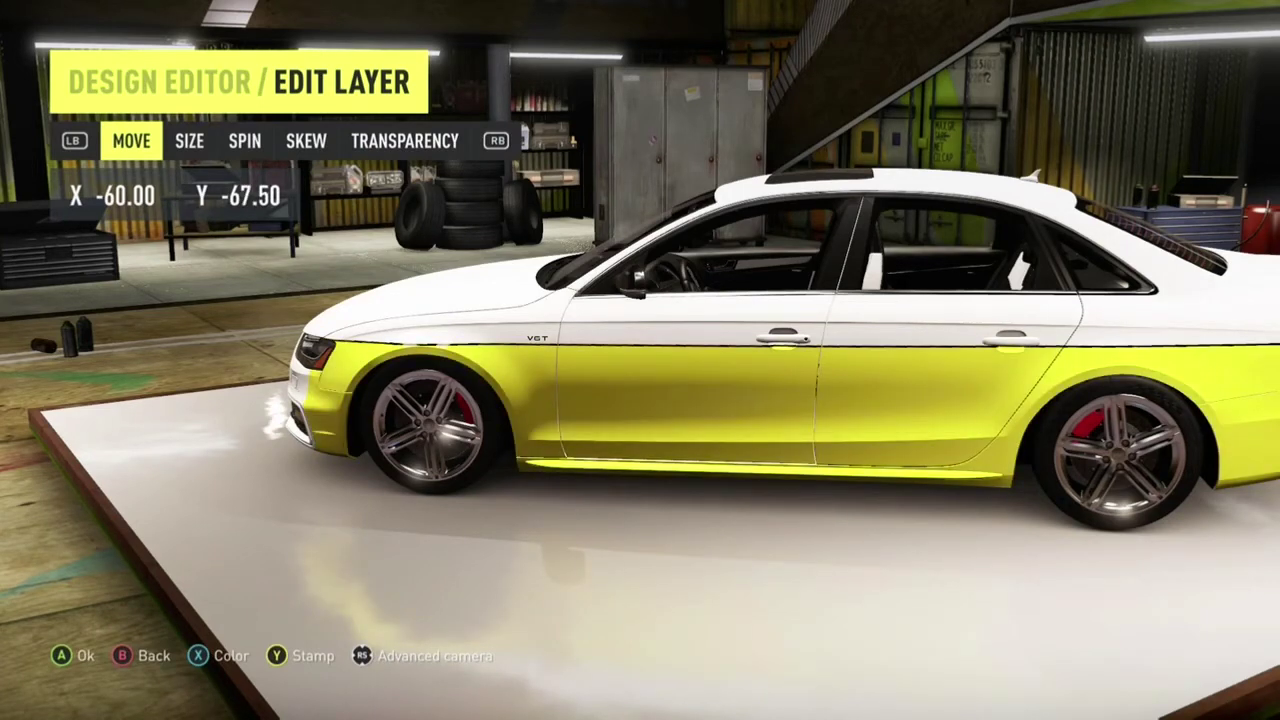
key("Down")
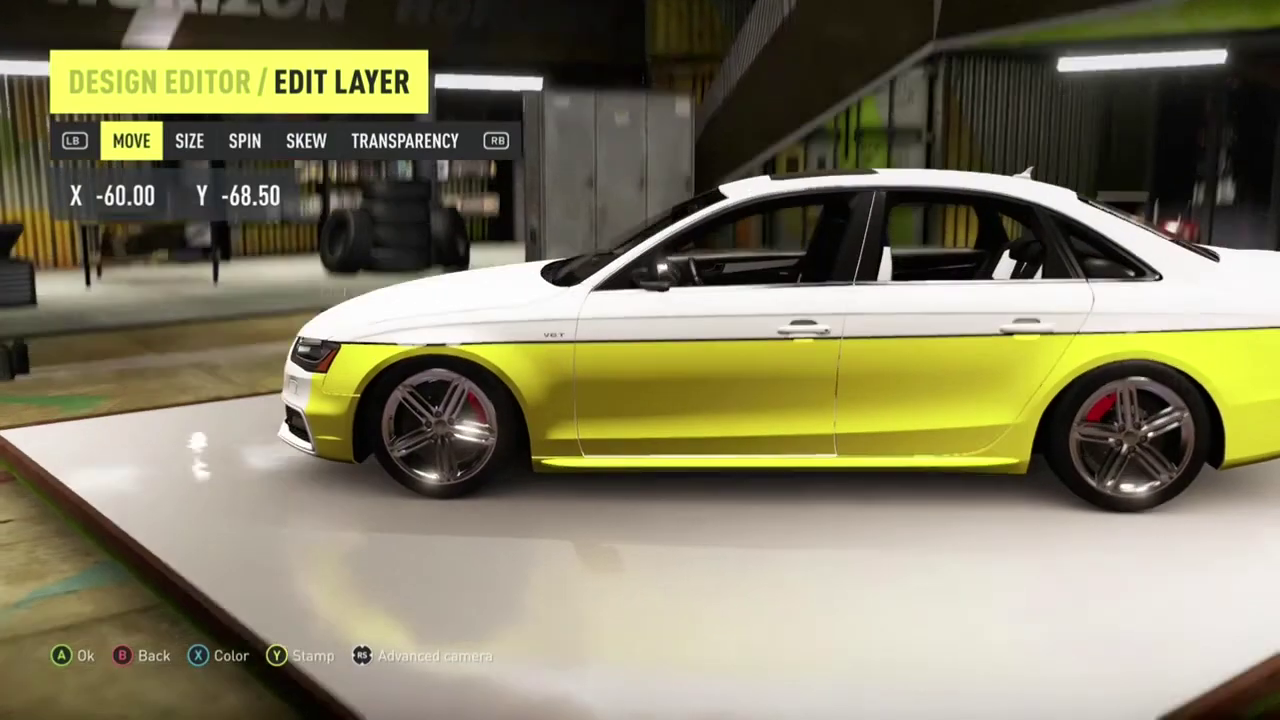
key("Return")
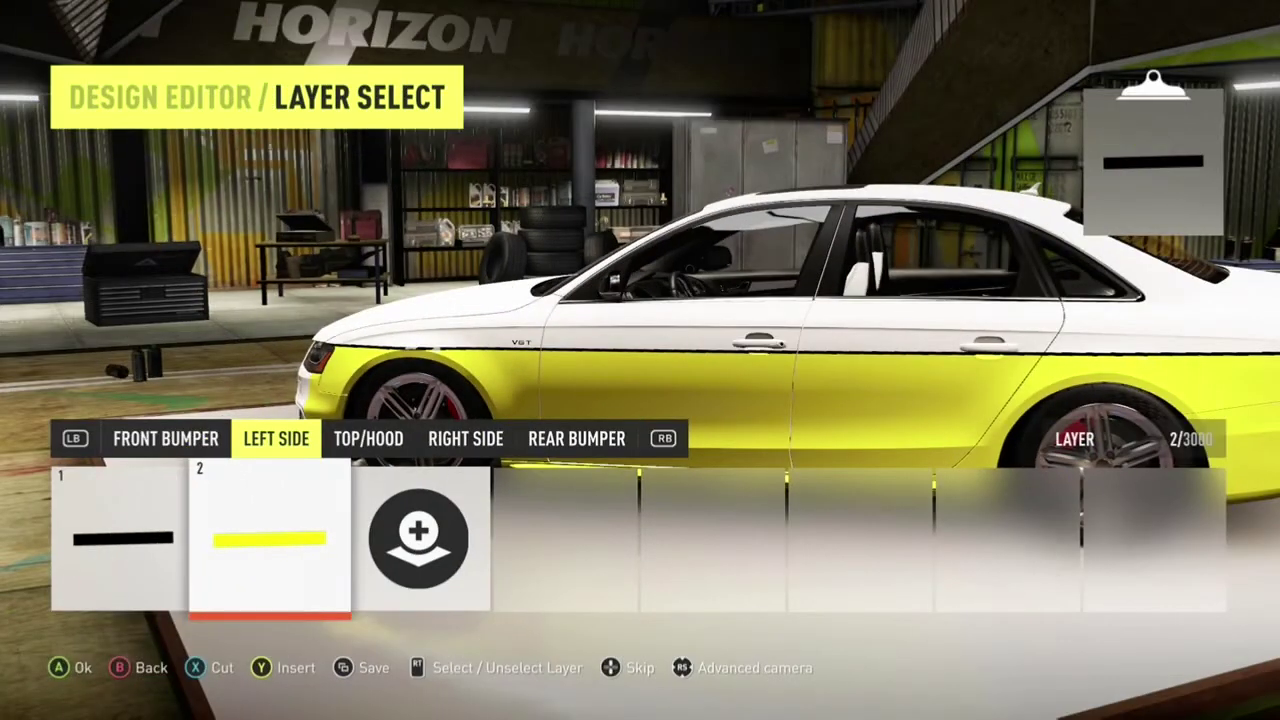
Highlight both the black and the yellow stripe layers for joint editing
key("Left")
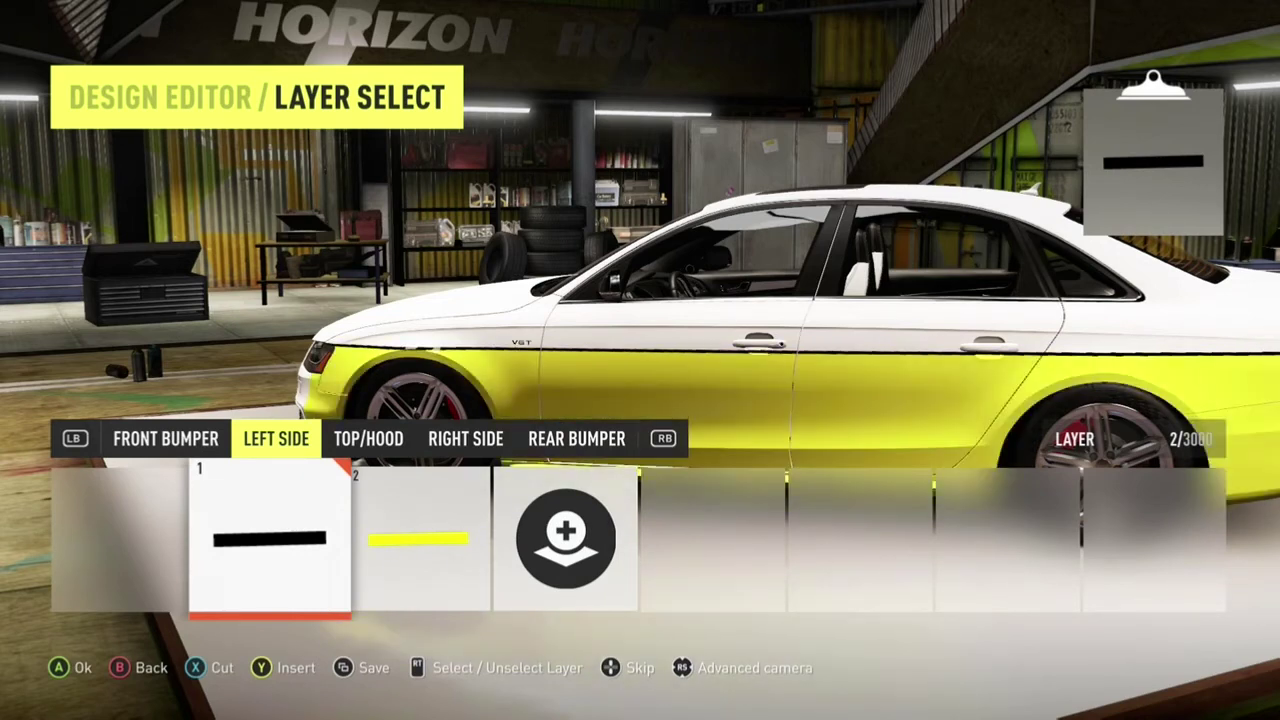
key("Right")
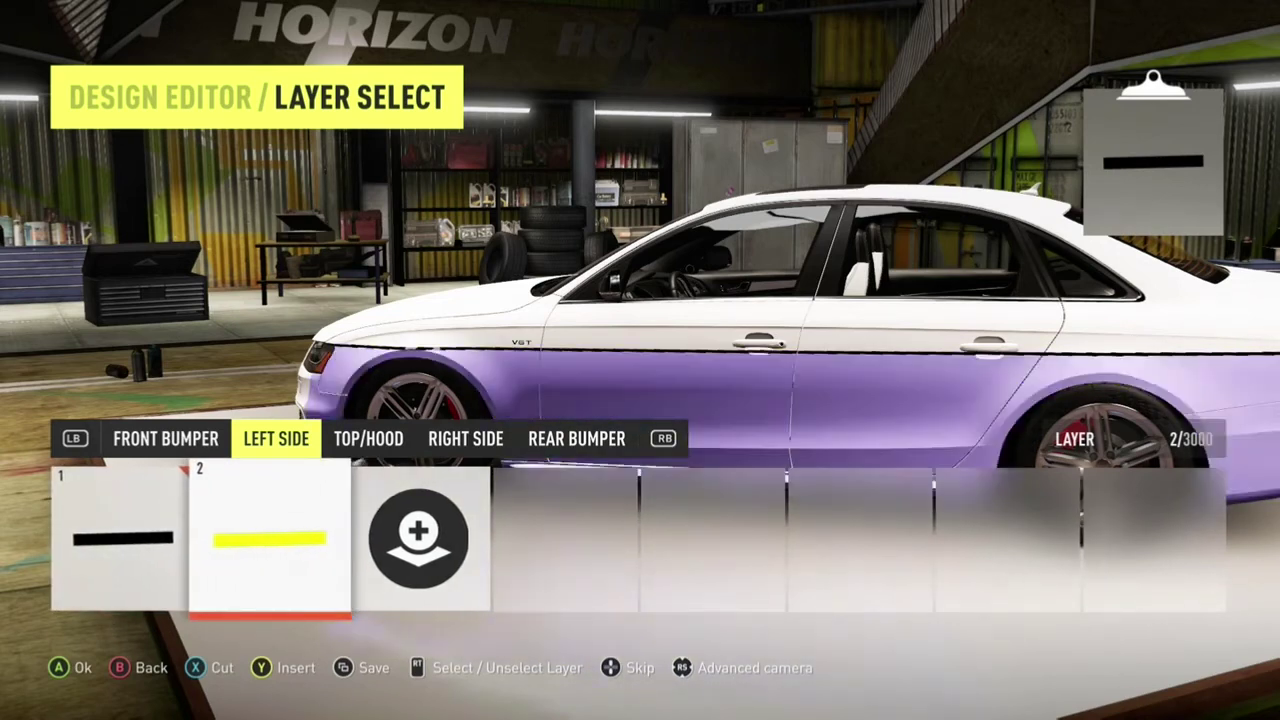
key("Left")
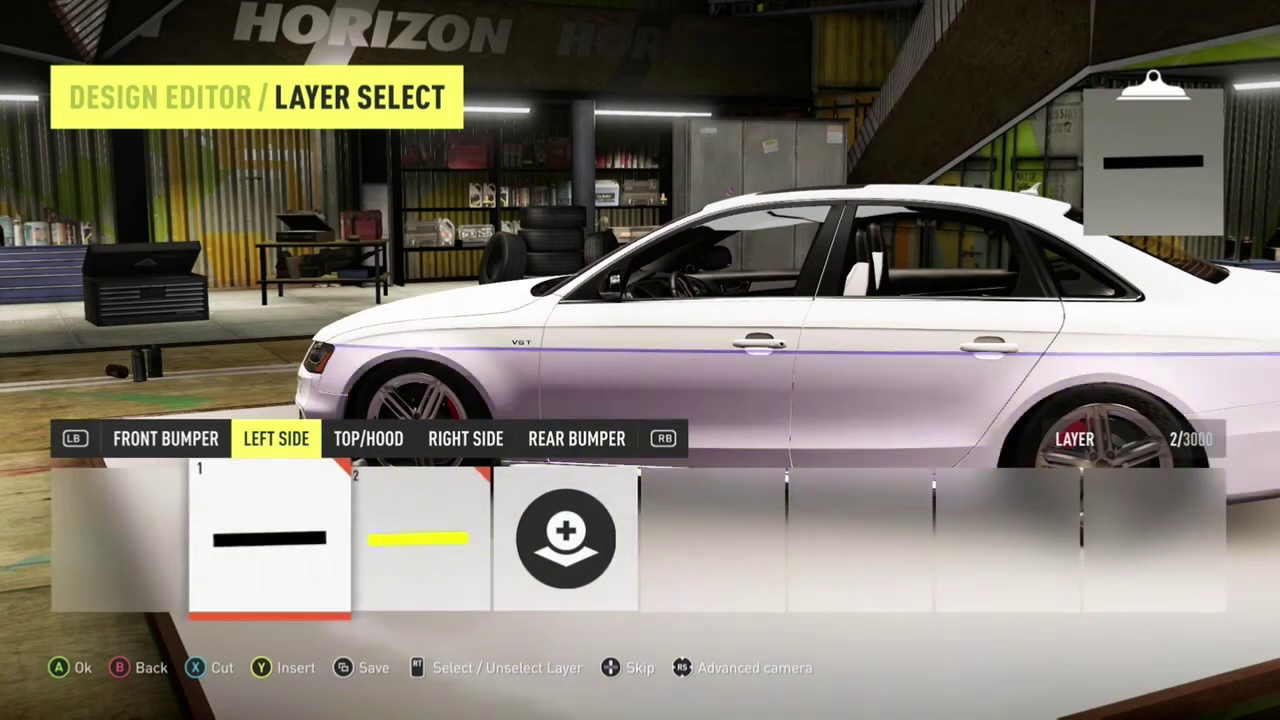
key("Right")
key("Left")
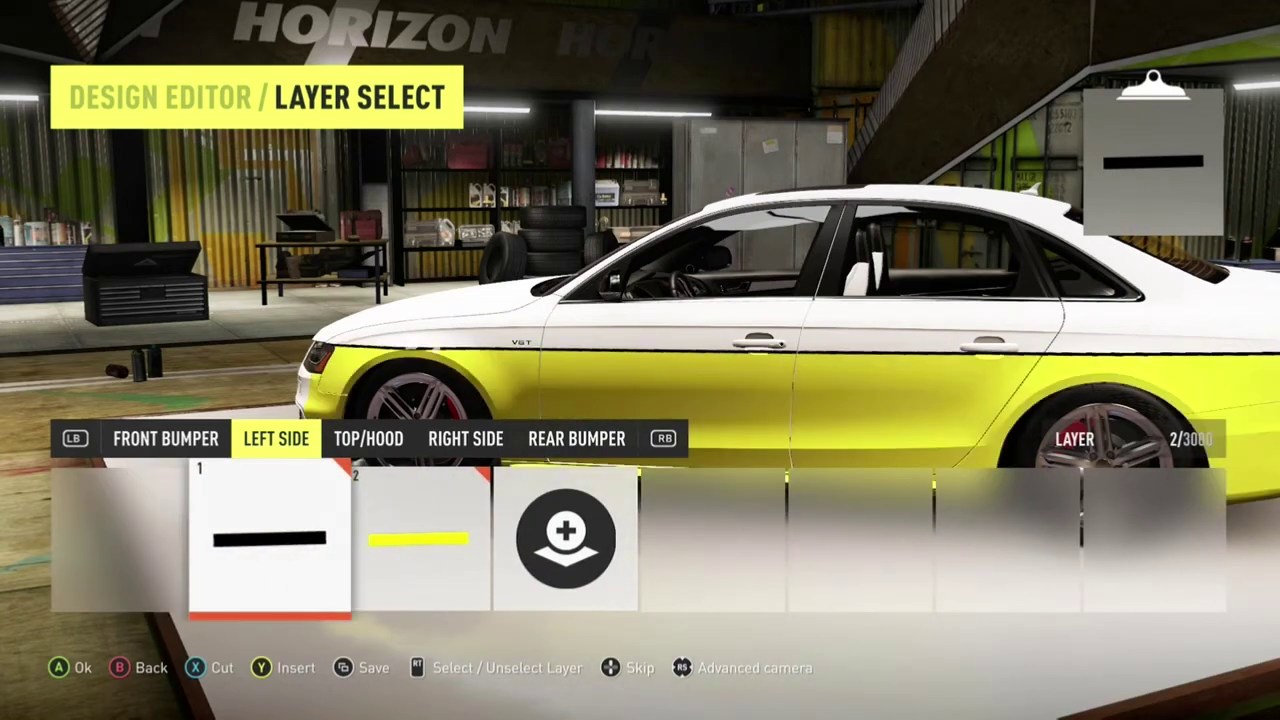
Move the highlighted black and yellow stripes together to X -68.00, Y -69.00 and apply the position
key("Return")
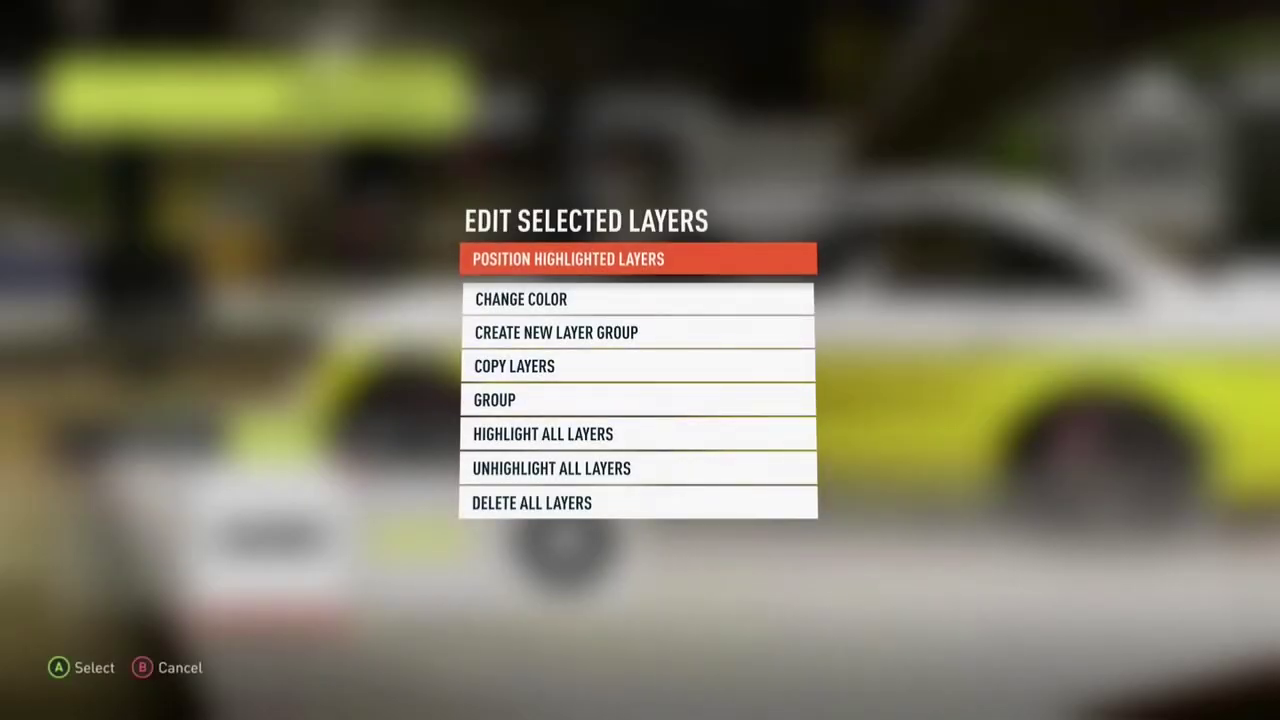
key("Return")
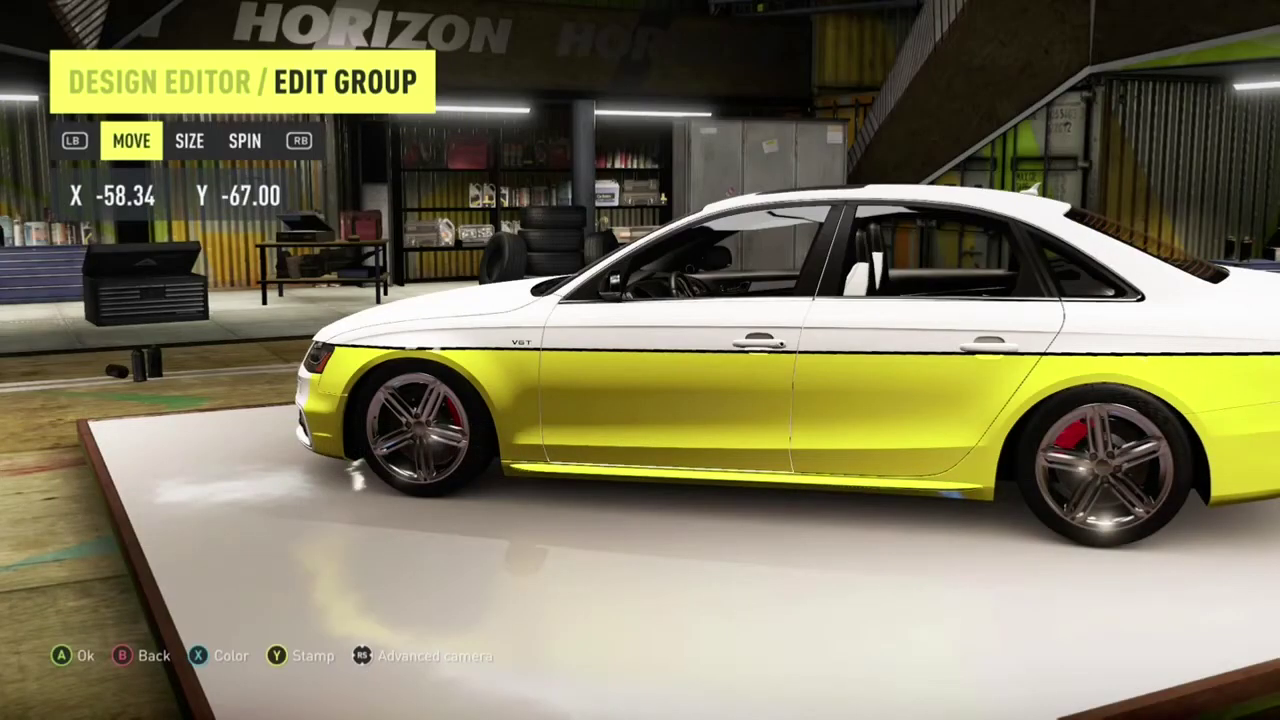
key("Up")
key("Down")
key("Left")
key("Down")
key("Left")
key("Up")
key("Left")
key("Down")
key("Up")
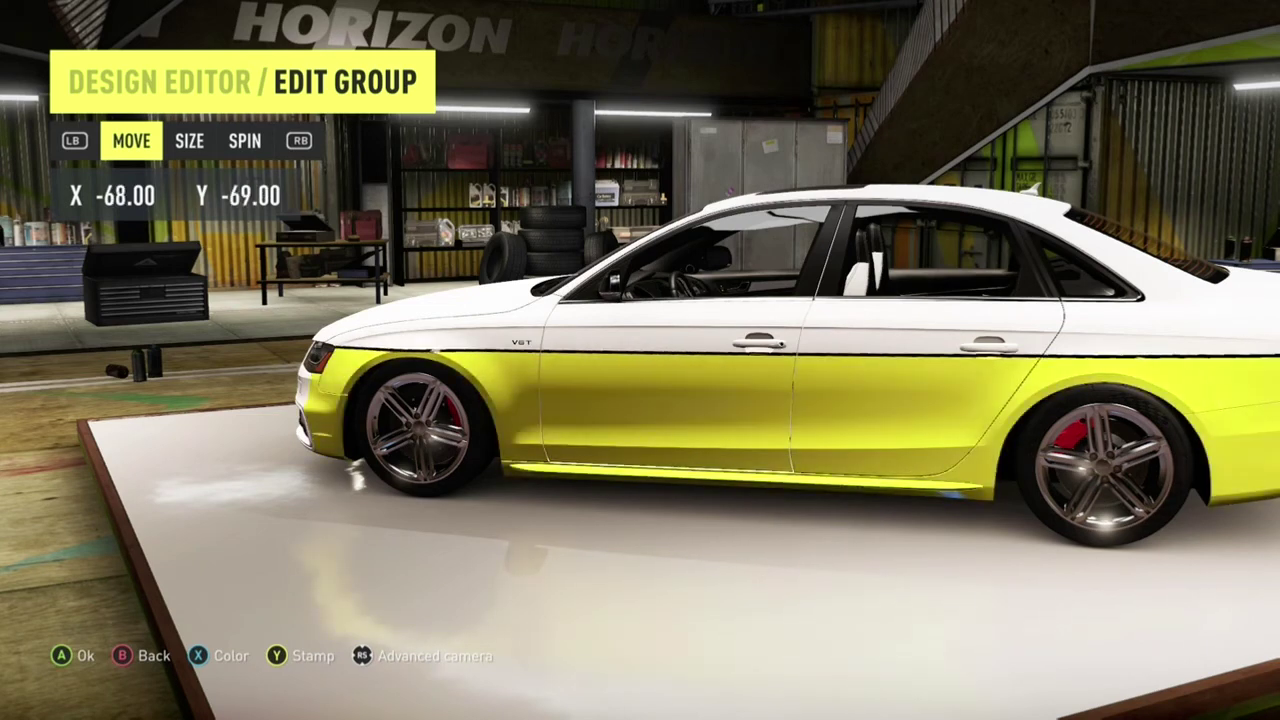
key("Return")
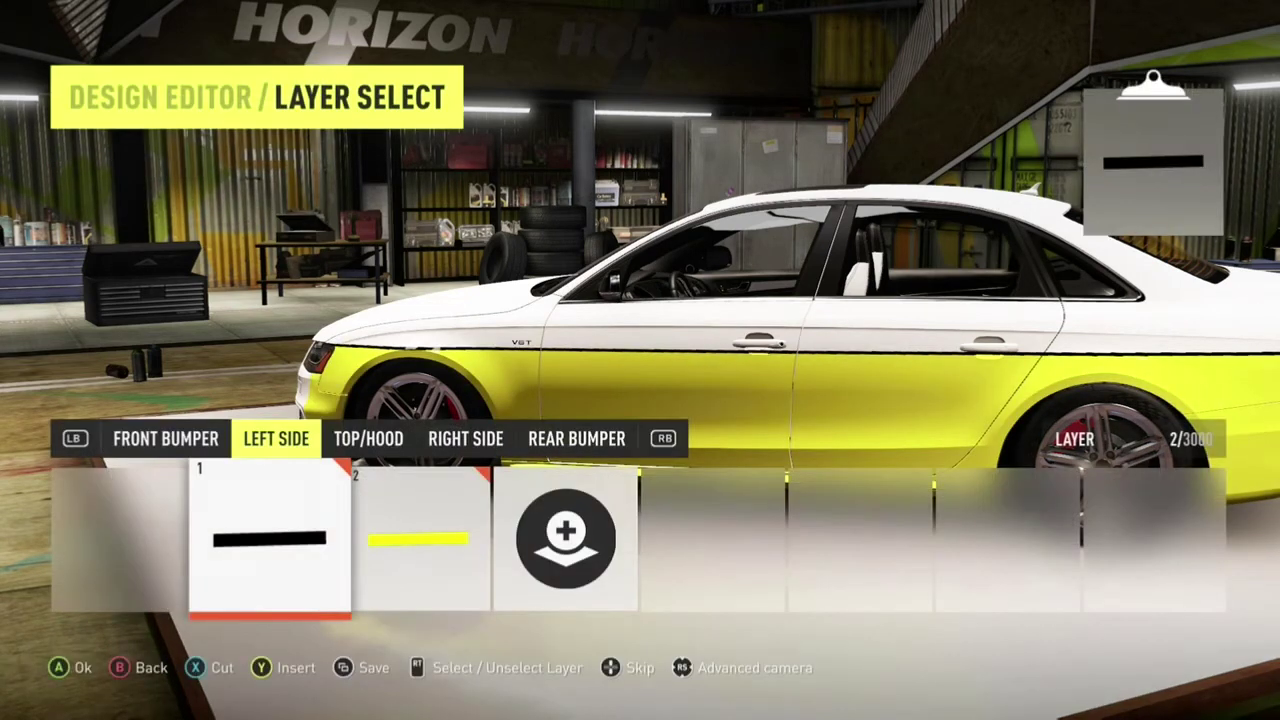
Cut both highlighted stripe layers from the left side and reinsert them there from the clipboard
key("x")
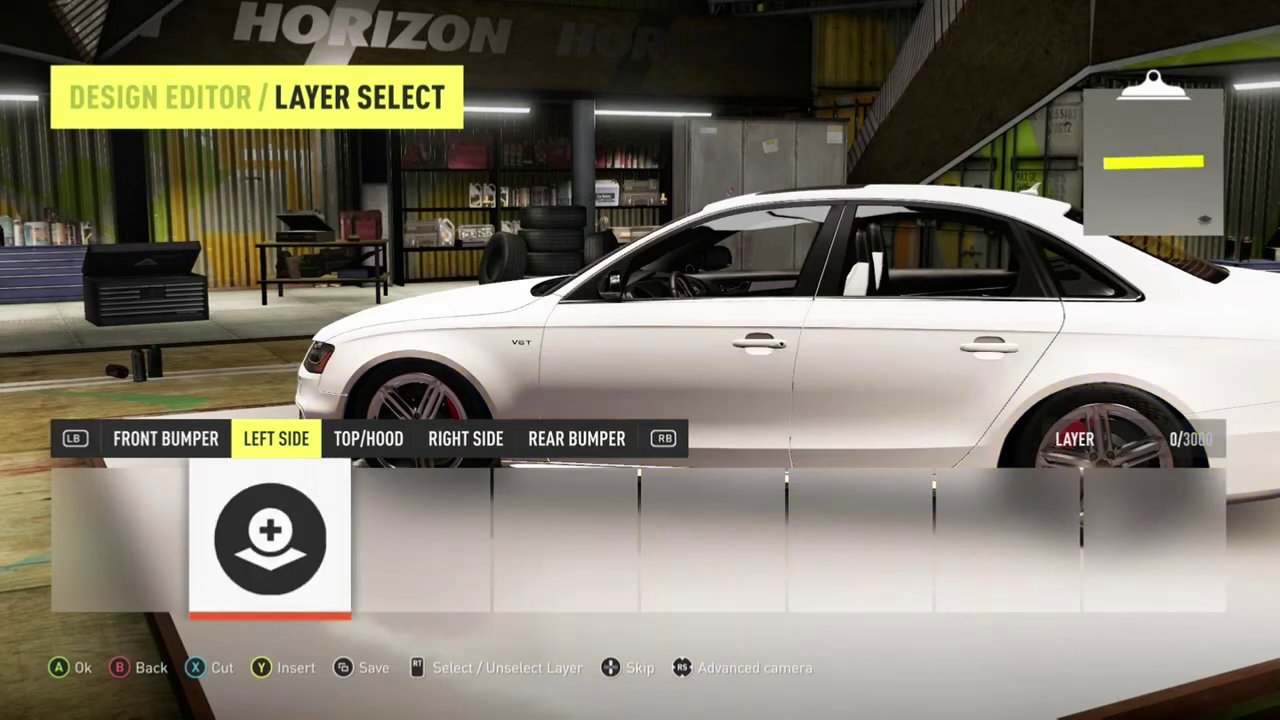
key("y")
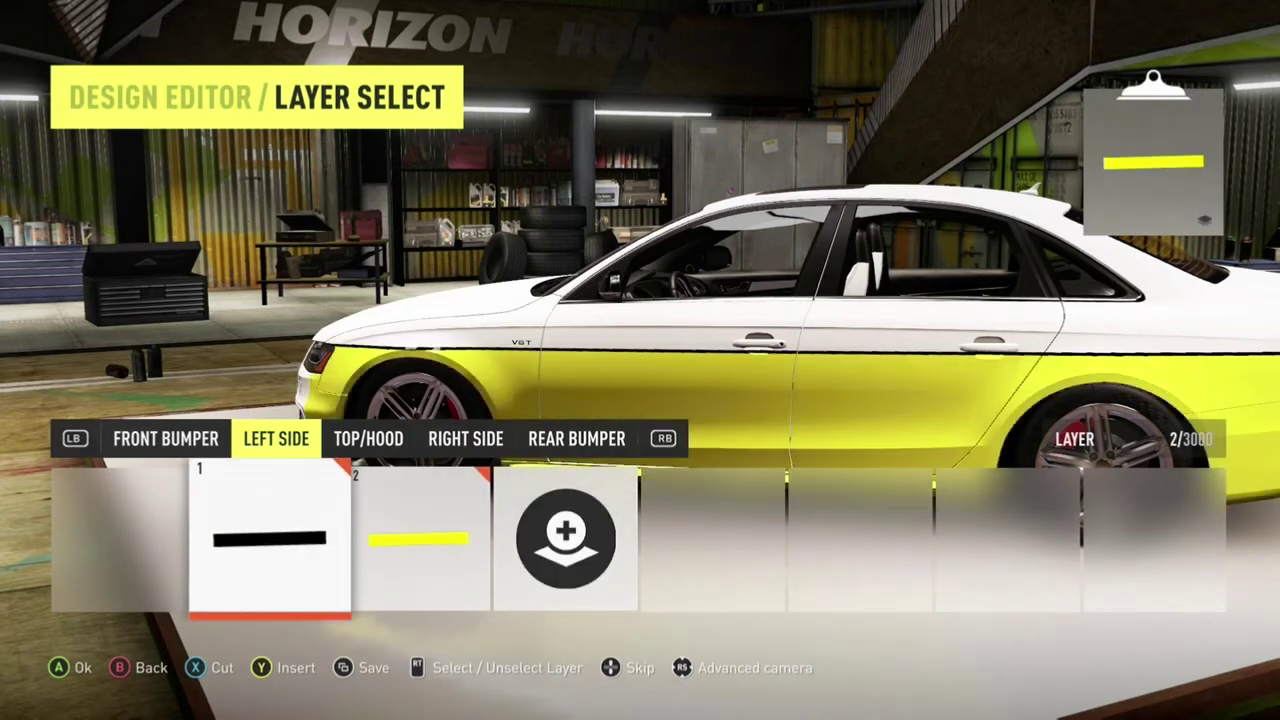
Insert all layers from the left side onto the car's empty right side
key("Page_Down")
key("Page_Down")
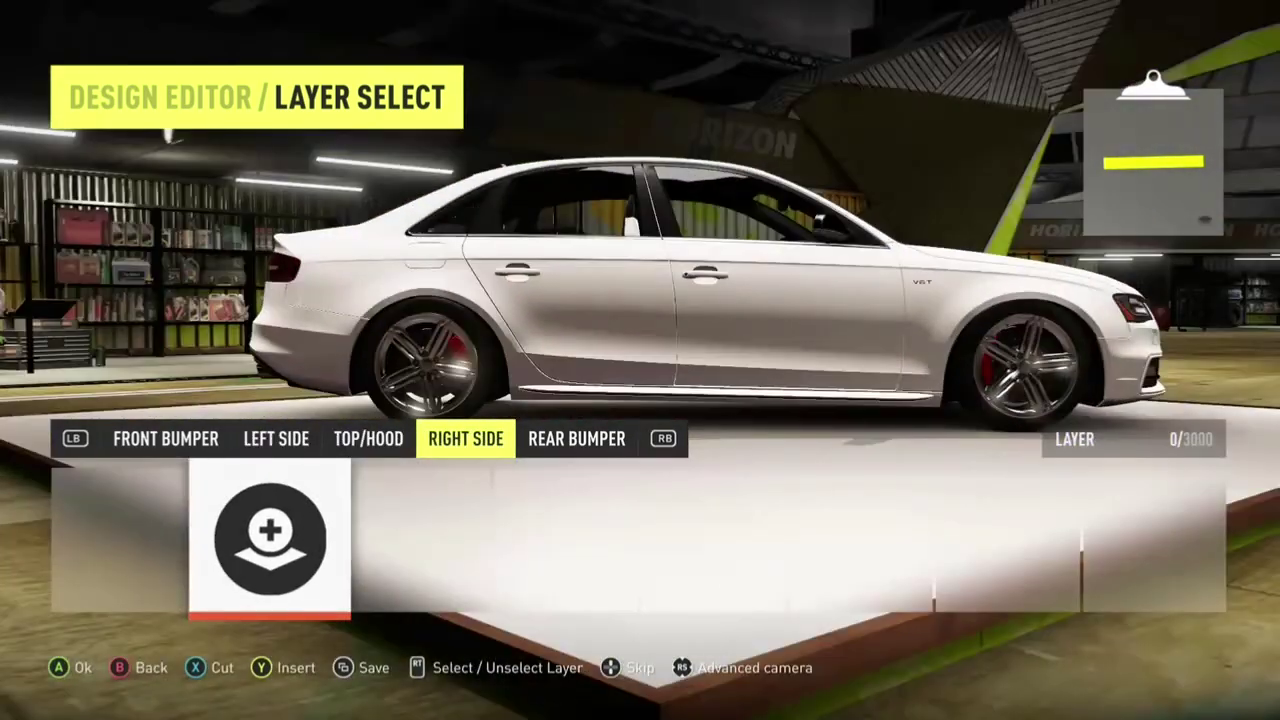
key("Return")
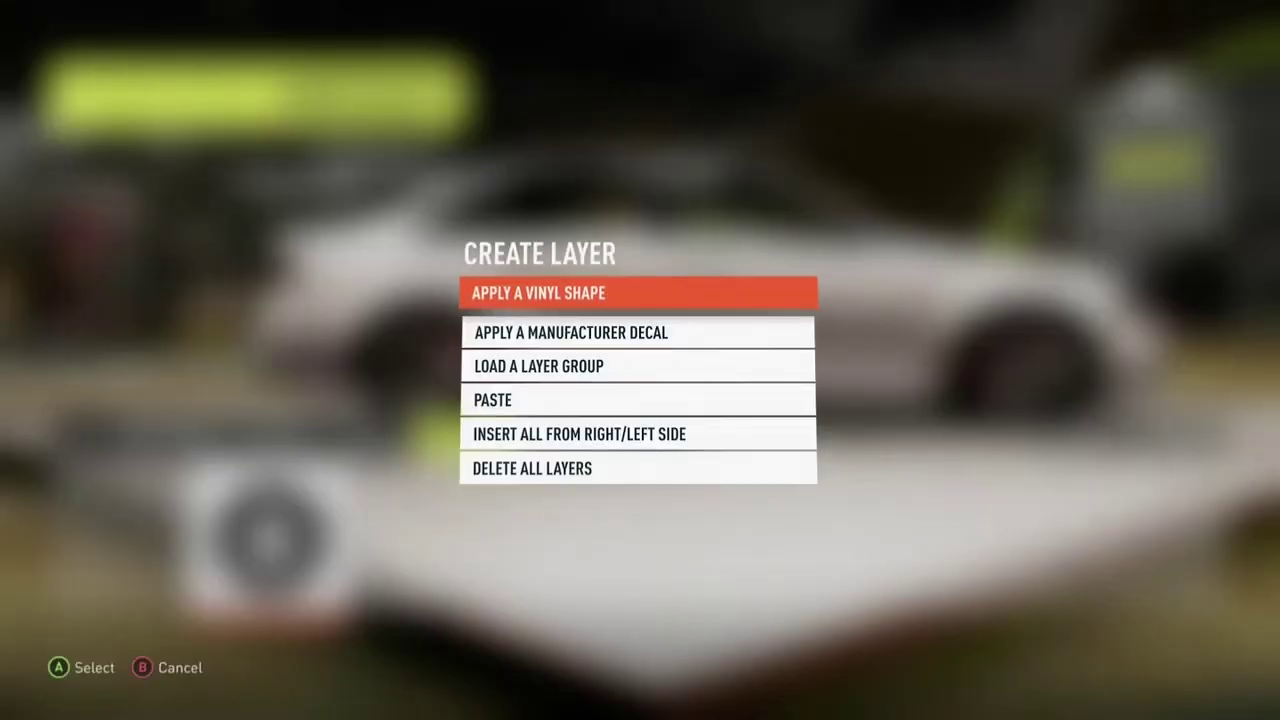
key("Down")
key("Up")
key("Down")
key("Down")
key("Down")
key("Down")
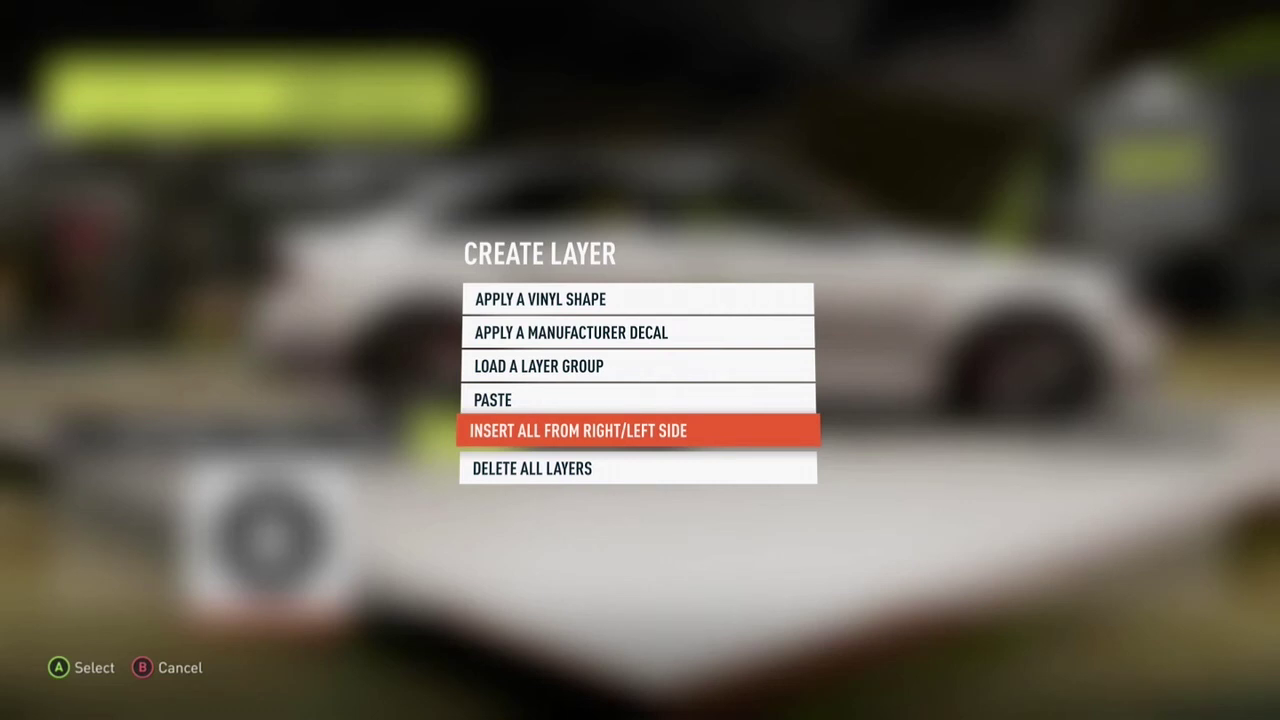
key("Return")
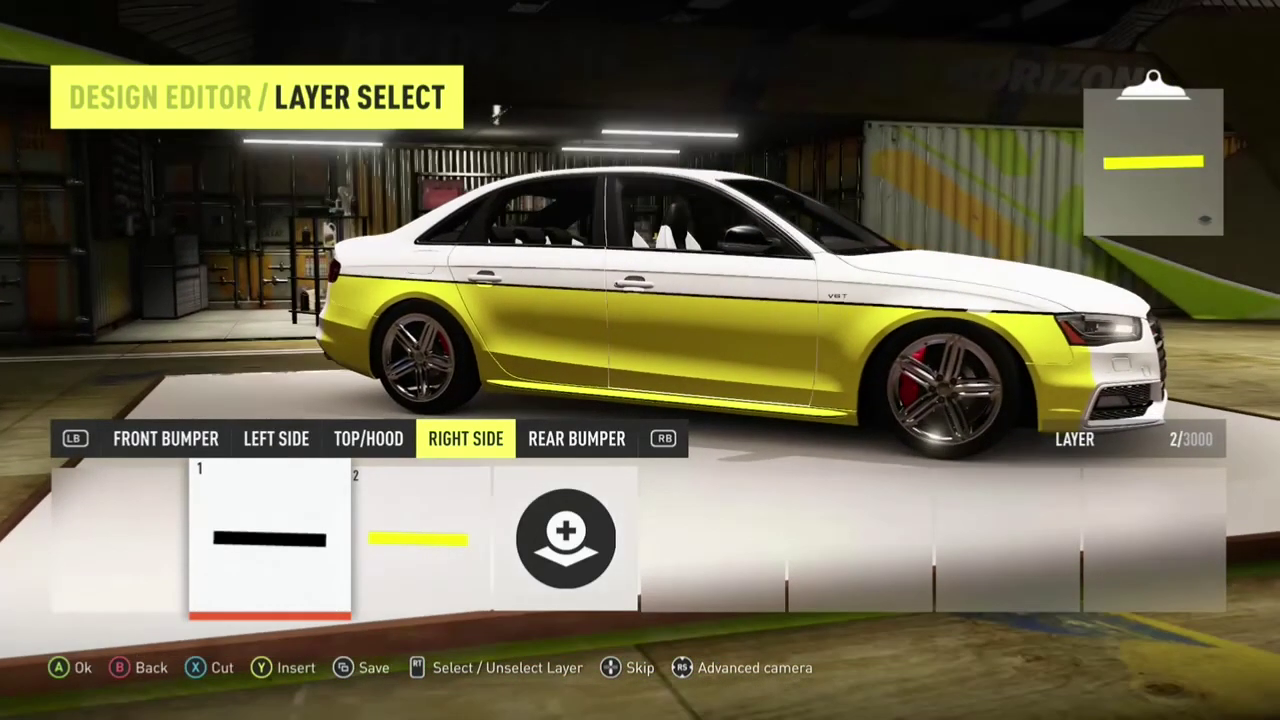
Examine the striped band on both sides of the car, going around from the right side to the left
key("Page_Up")
key("Page_Up")
key("e")
key("e")
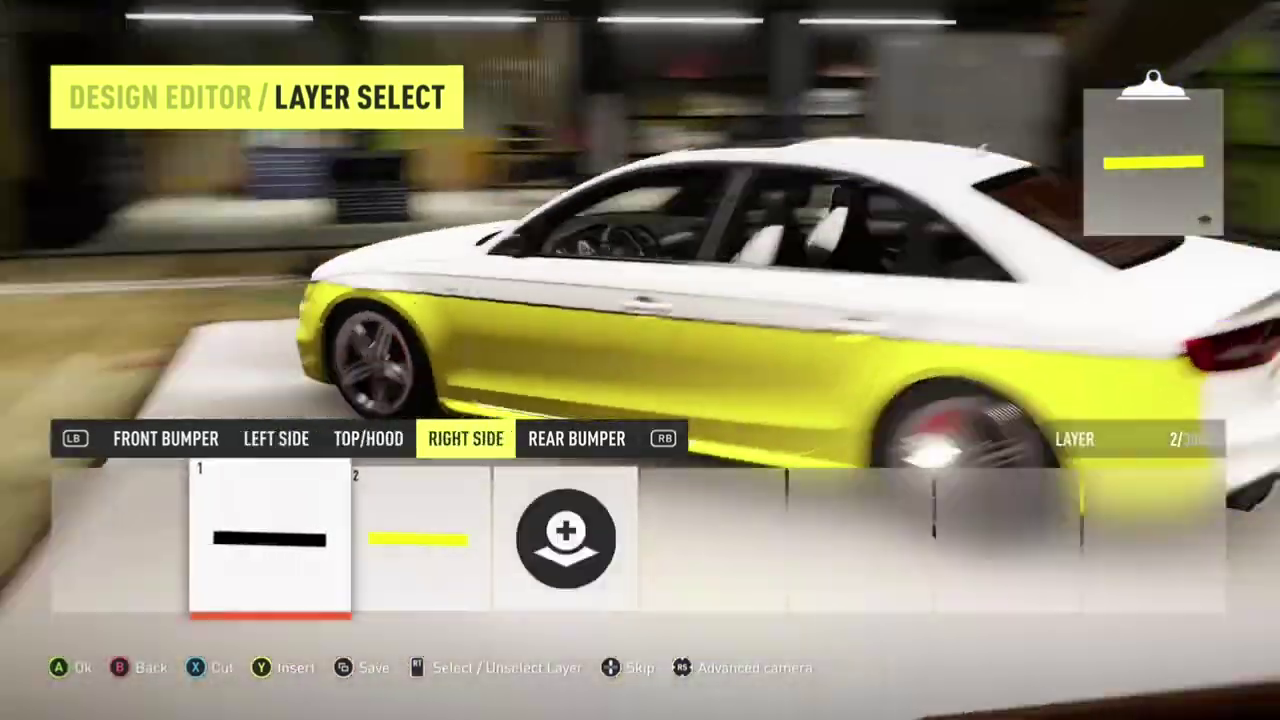
key("e")
key("q")
key("q")
key("q")
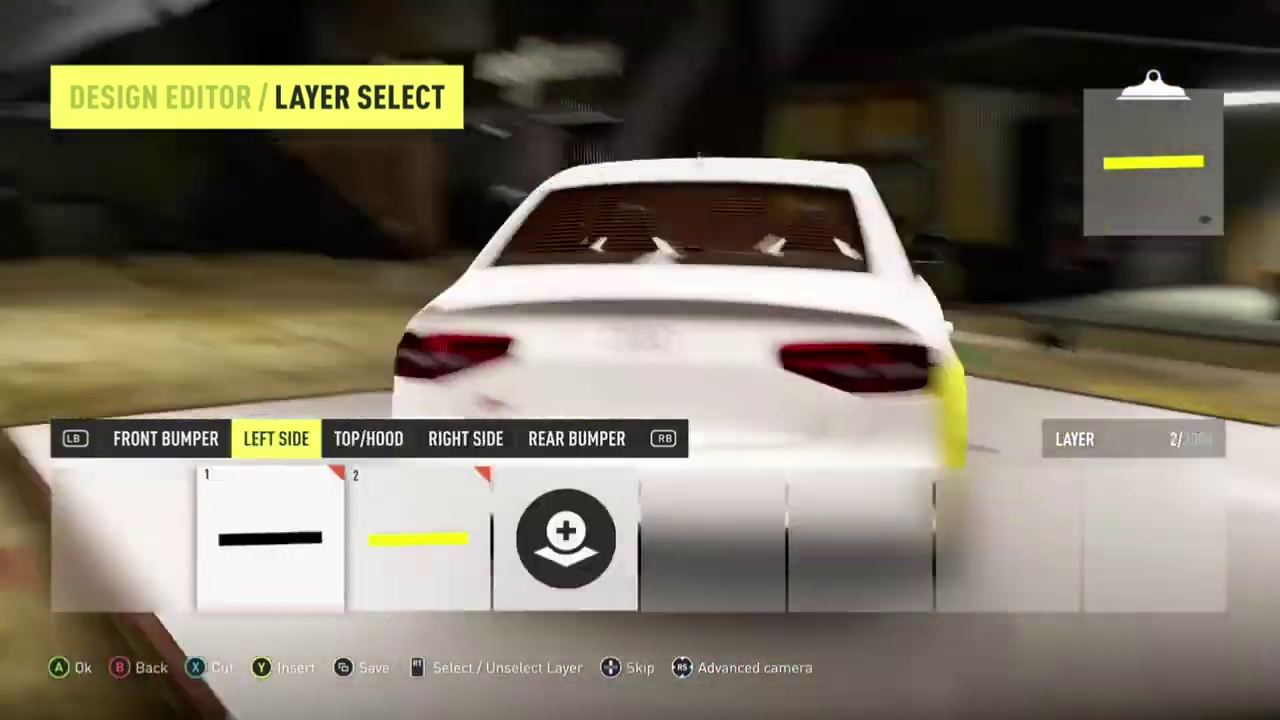